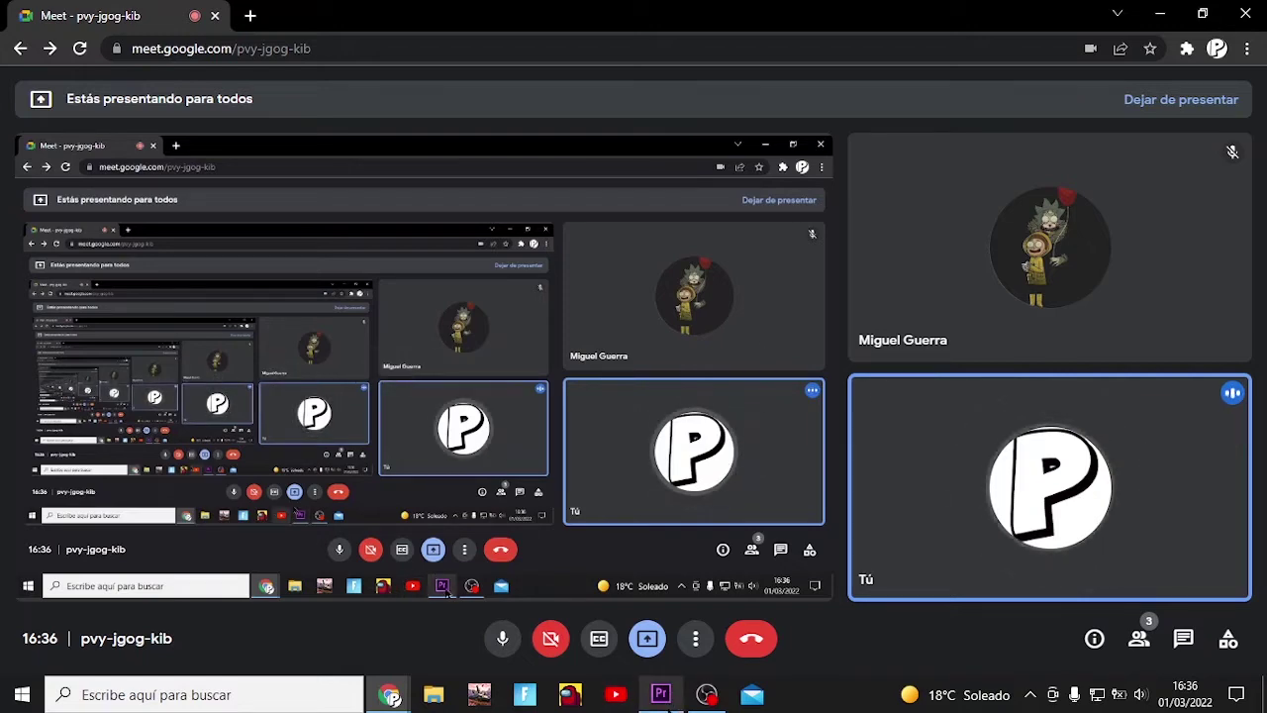
- Bring Premiere Pro to the front and rewind the playhead to 00:00:00:00
click(661, 696)
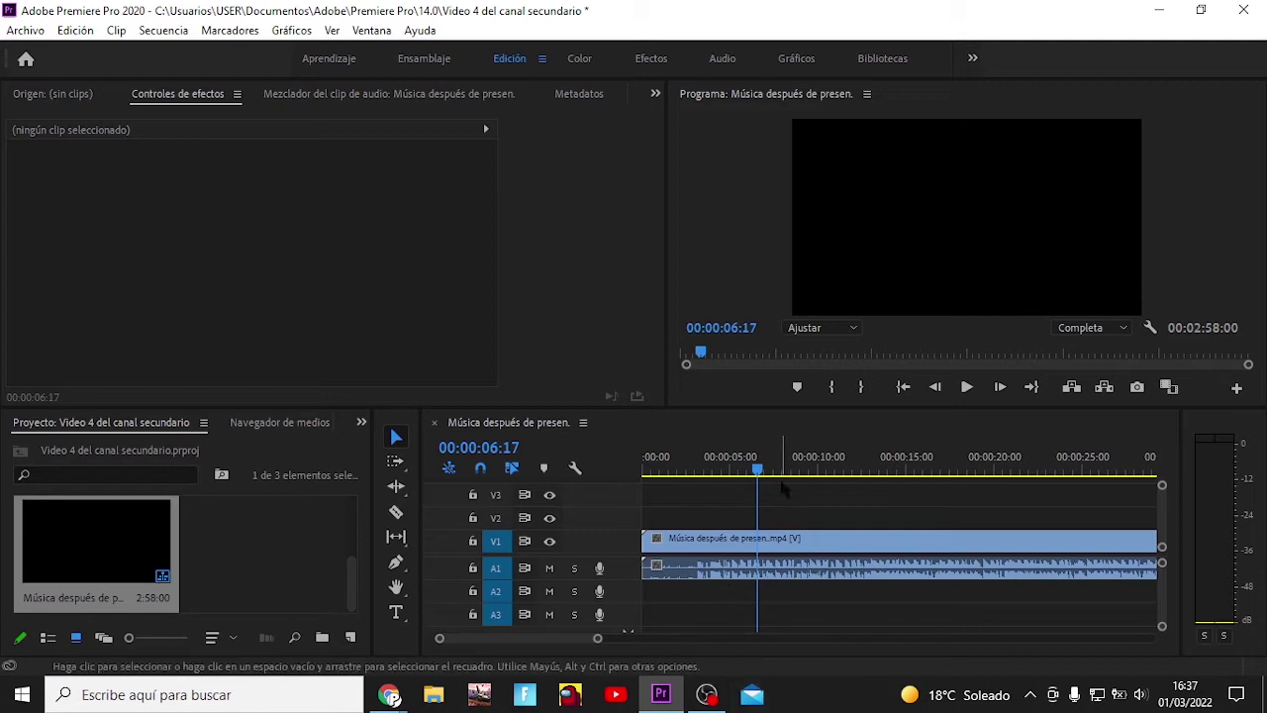
drag(758, 473, 644, 473)
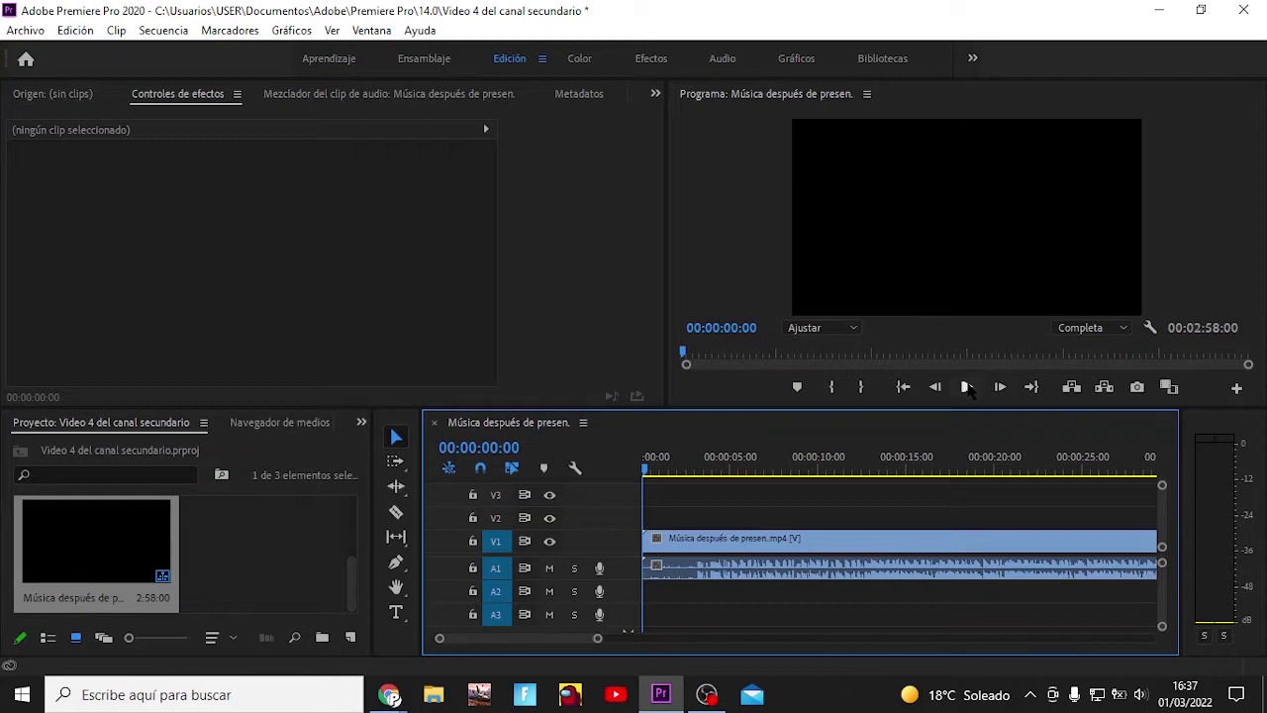
- Set the music clip's Volume level to -5 dB in Effect Controls
click(841, 547)
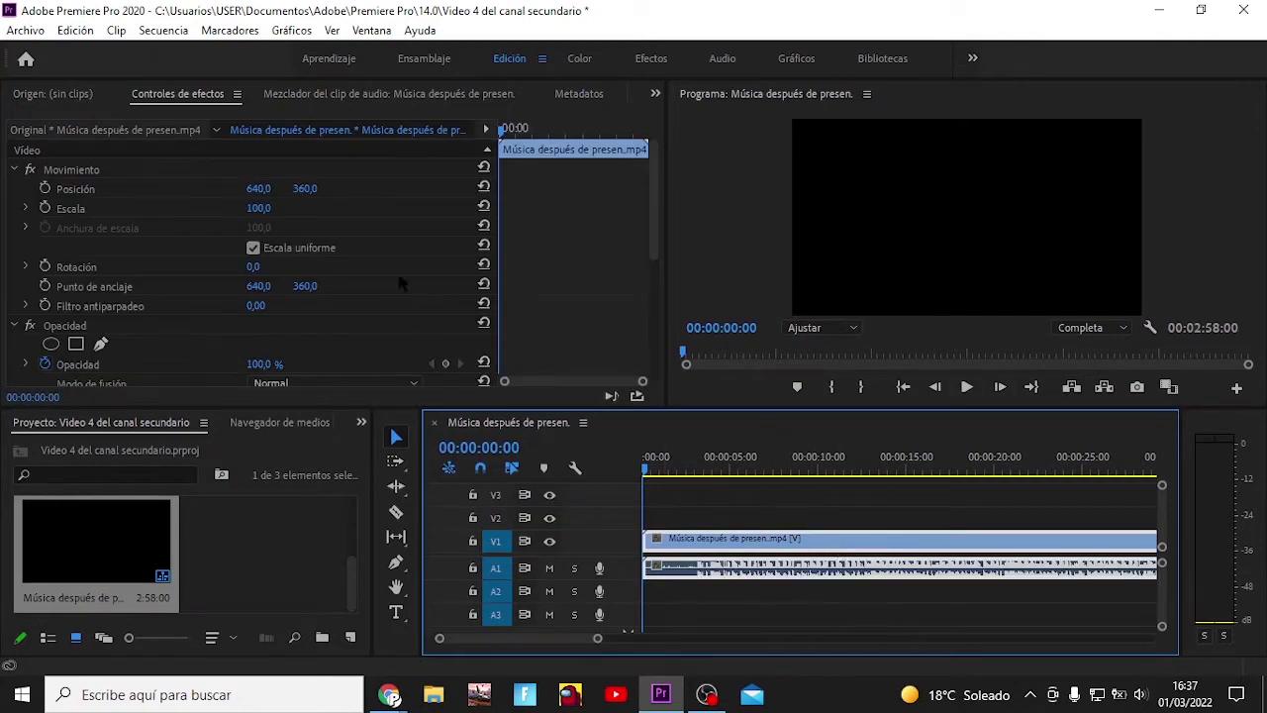
scroll(254, 297, down, 2)
scroll(253, 307, down, 2)
scroll(253, 313, down, 2)
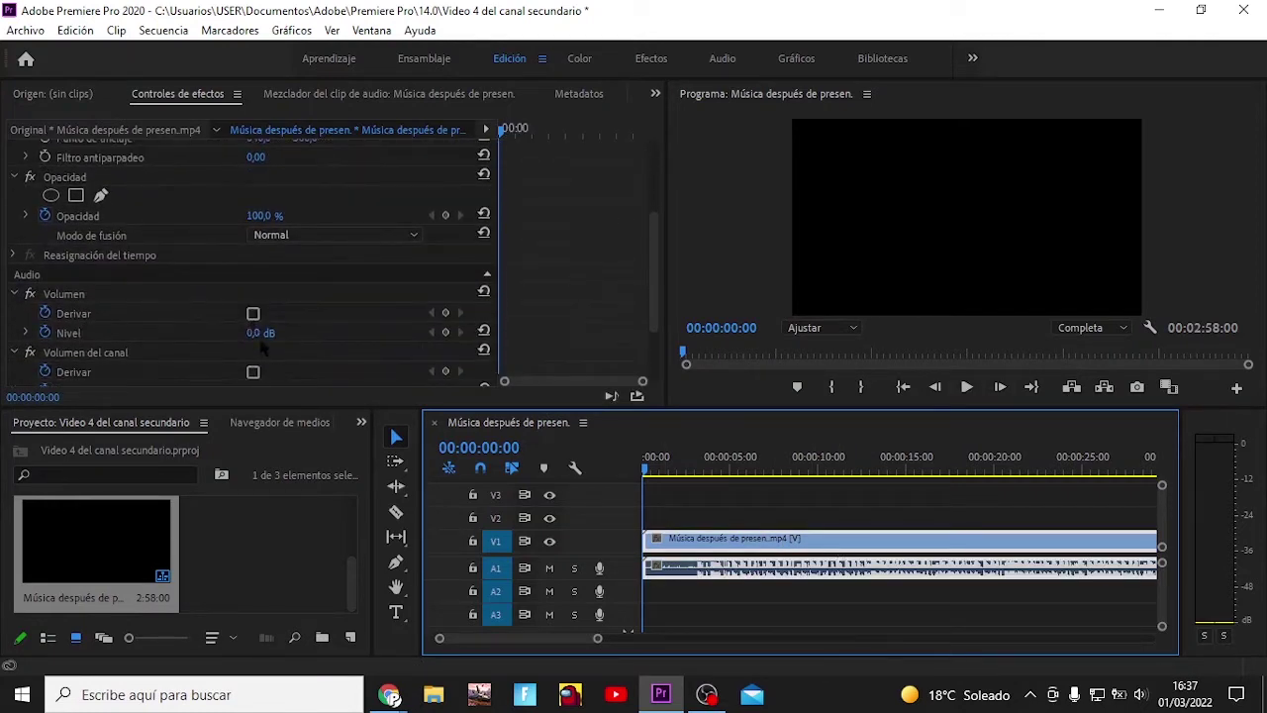
click(260, 334)
text(-5)
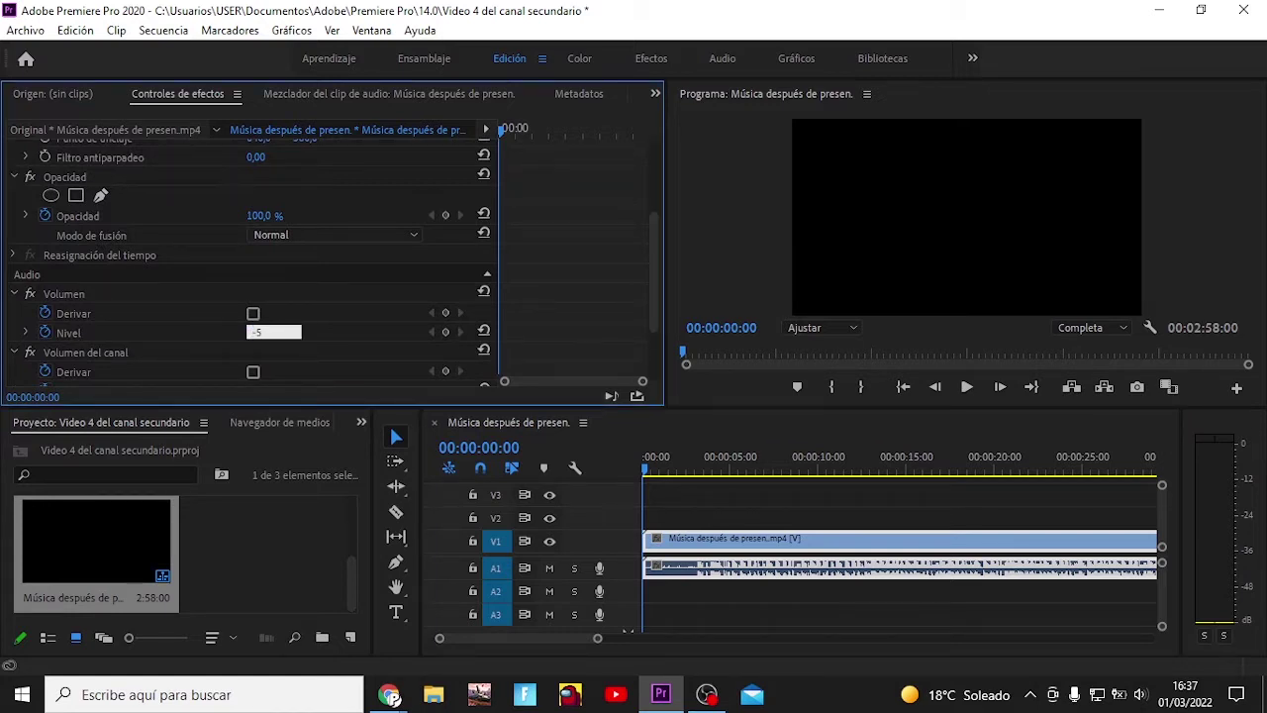
key(Return)
- Play the sequence to hear the quieter audio, then scrub back to 00:00:03:11
click(966, 388)
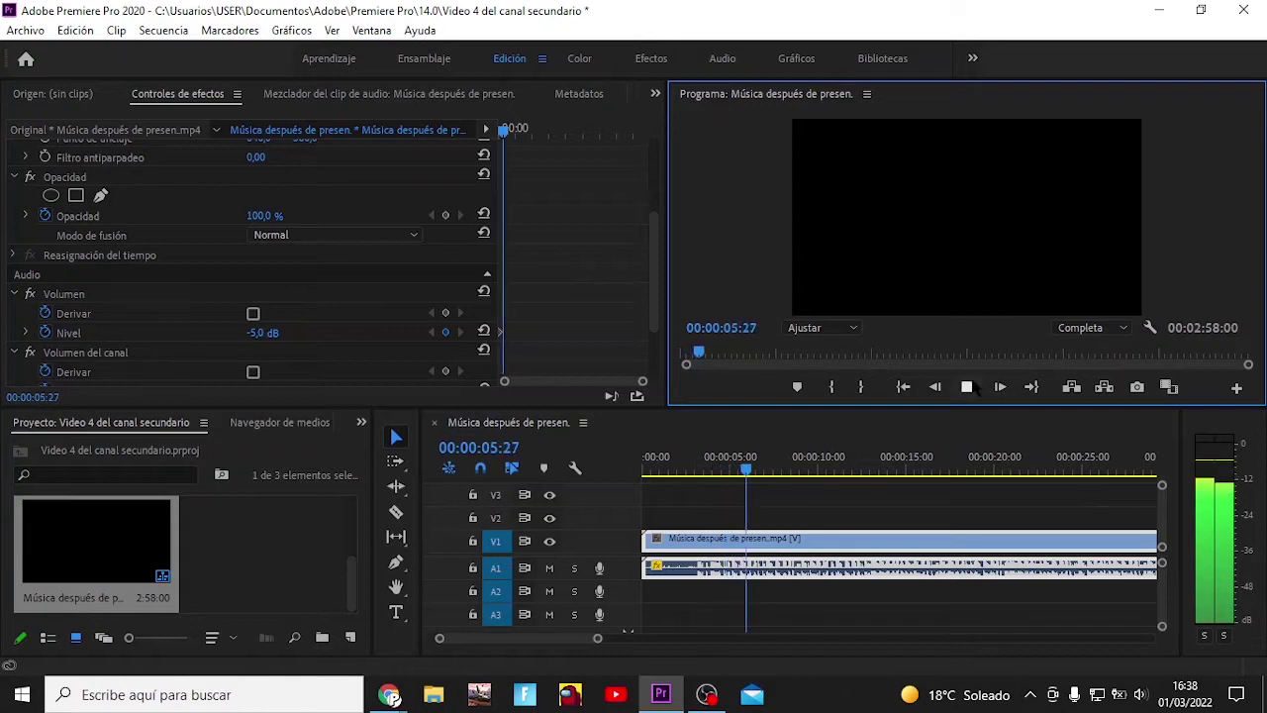
click(972, 386)
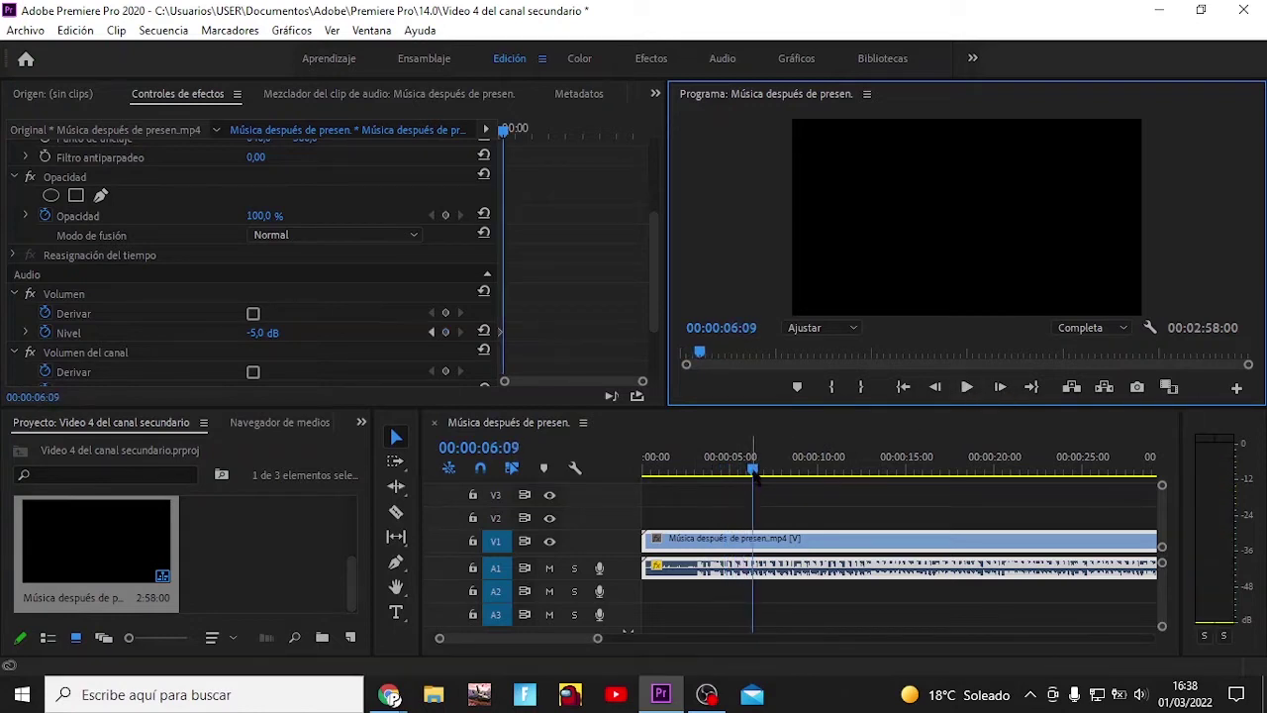
click(717, 473)
drag(717, 473, 696, 474)
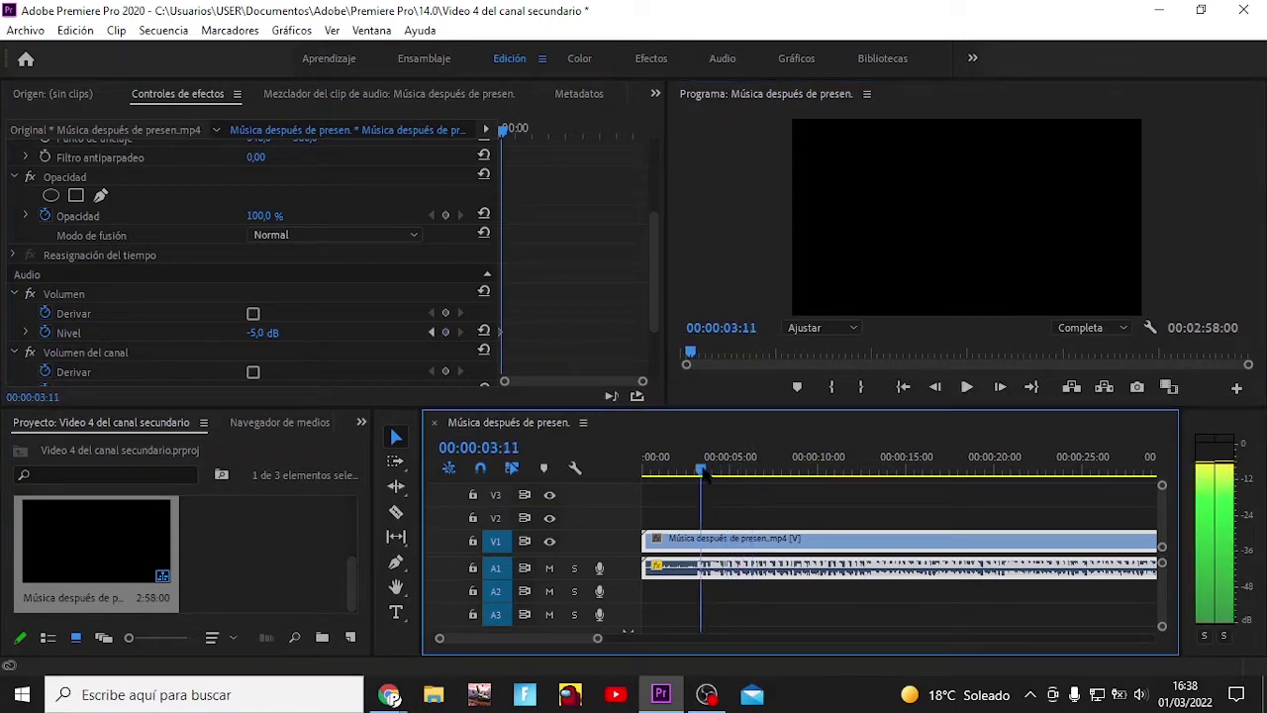
- Zoom the timeline in and split the music clip at 00:00:03:05 with the Razor tool
key(equal)
key(equal)
key(equal)
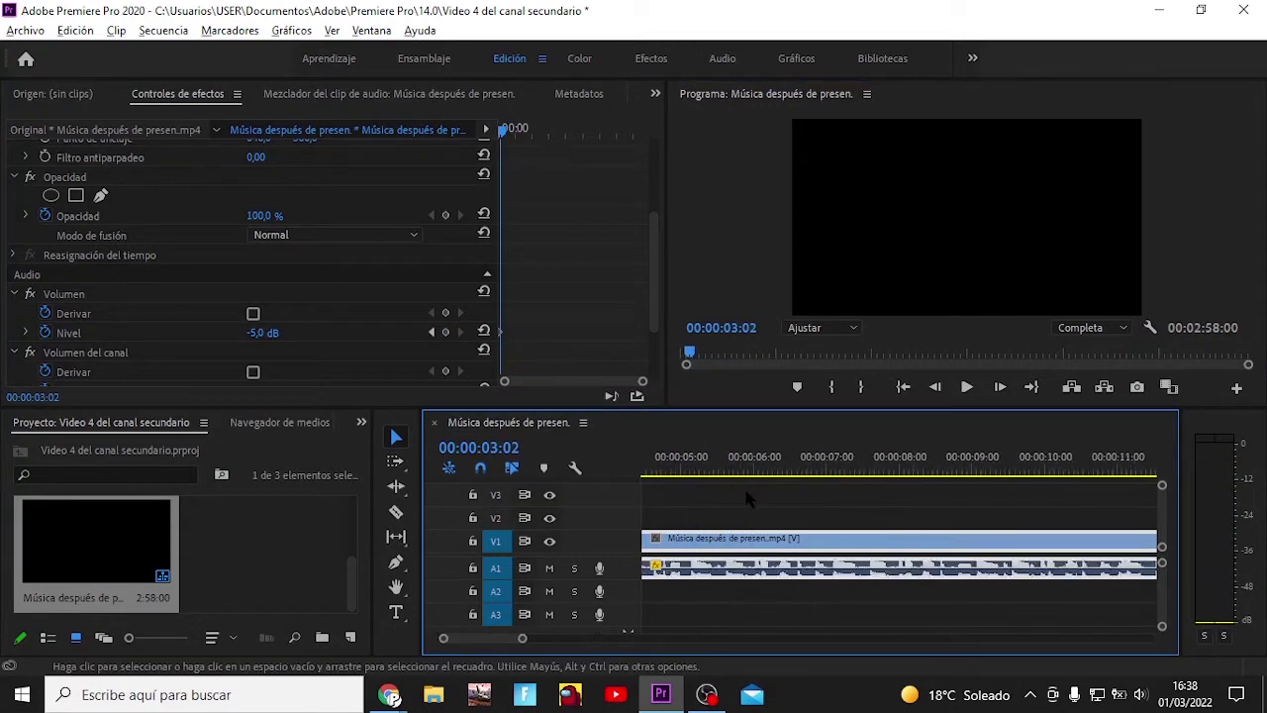
scroll(747, 498, down, 1)
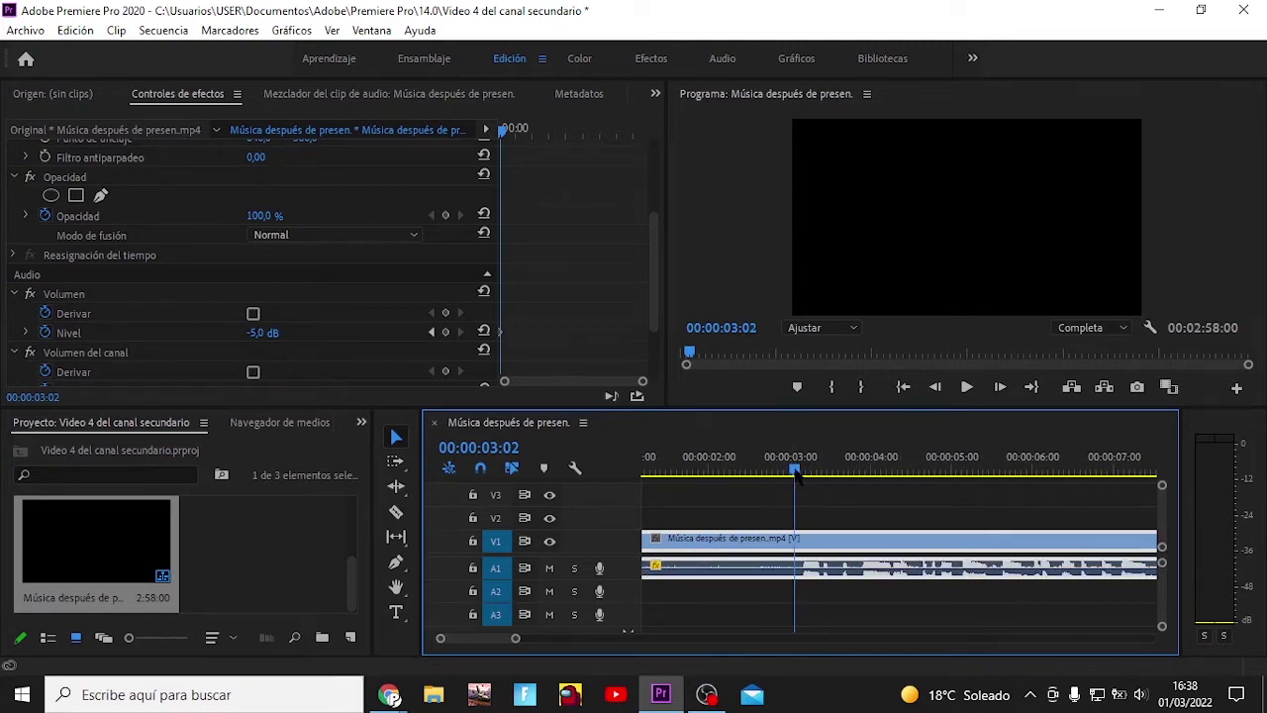
drag(795, 472, 803, 473)
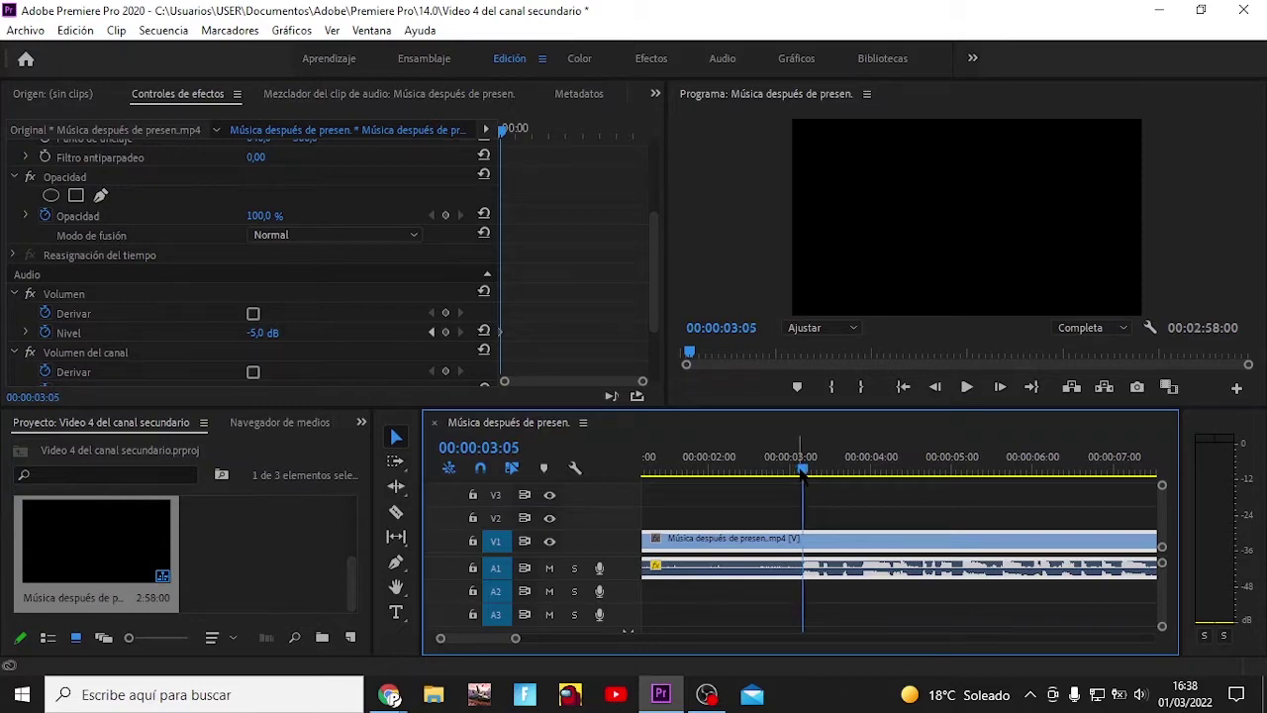
click(396, 512)
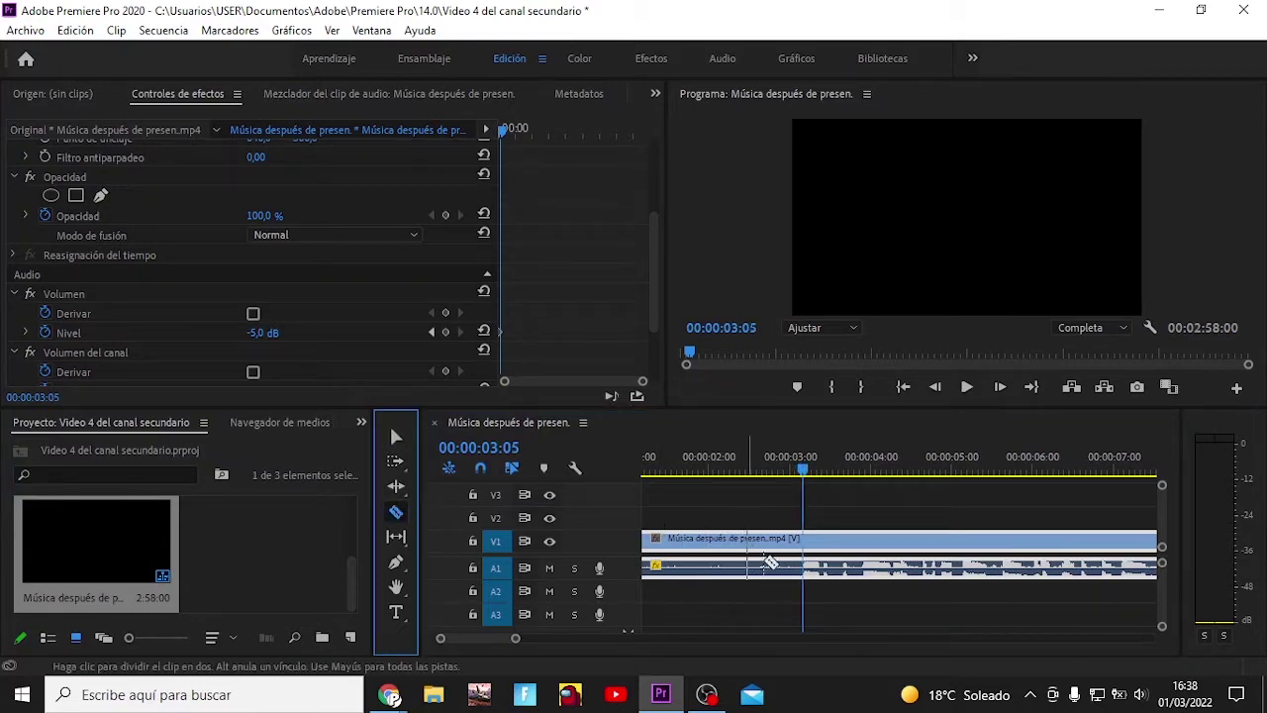
click(804, 545)
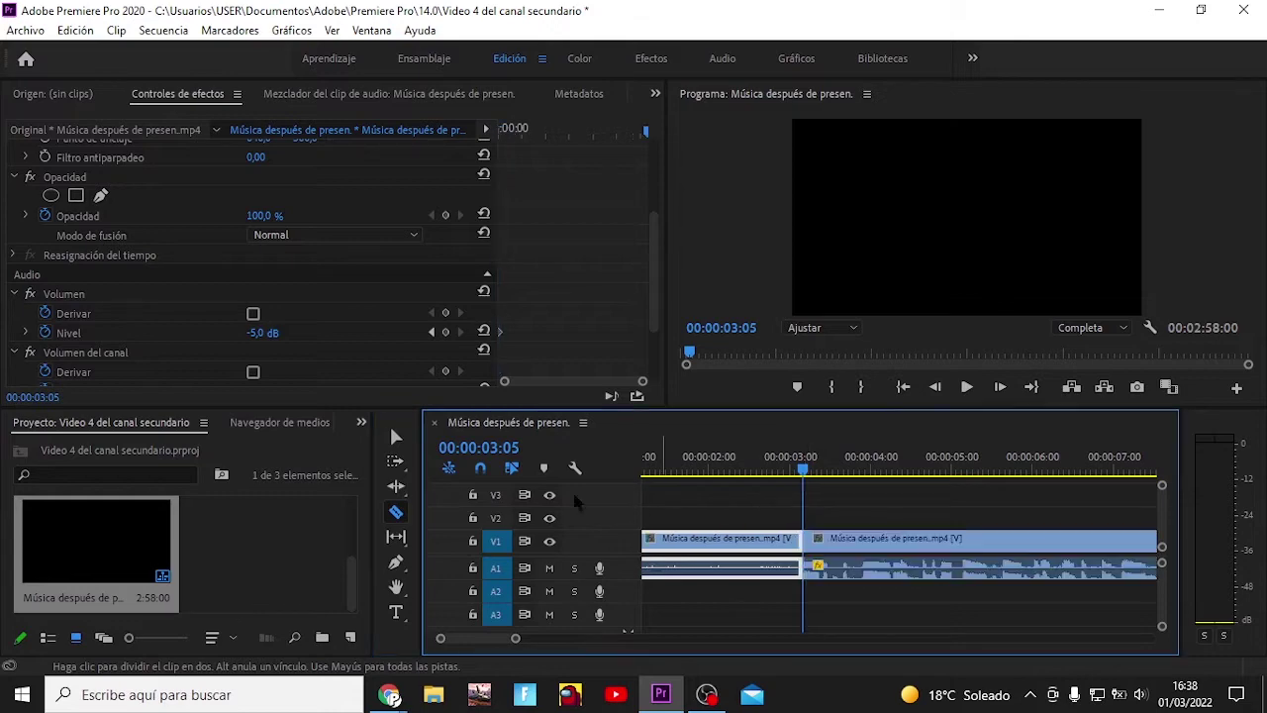
- Delete the opening piece before the cut and zoom the timeline back out
click(396, 437)
right_click(714, 551)
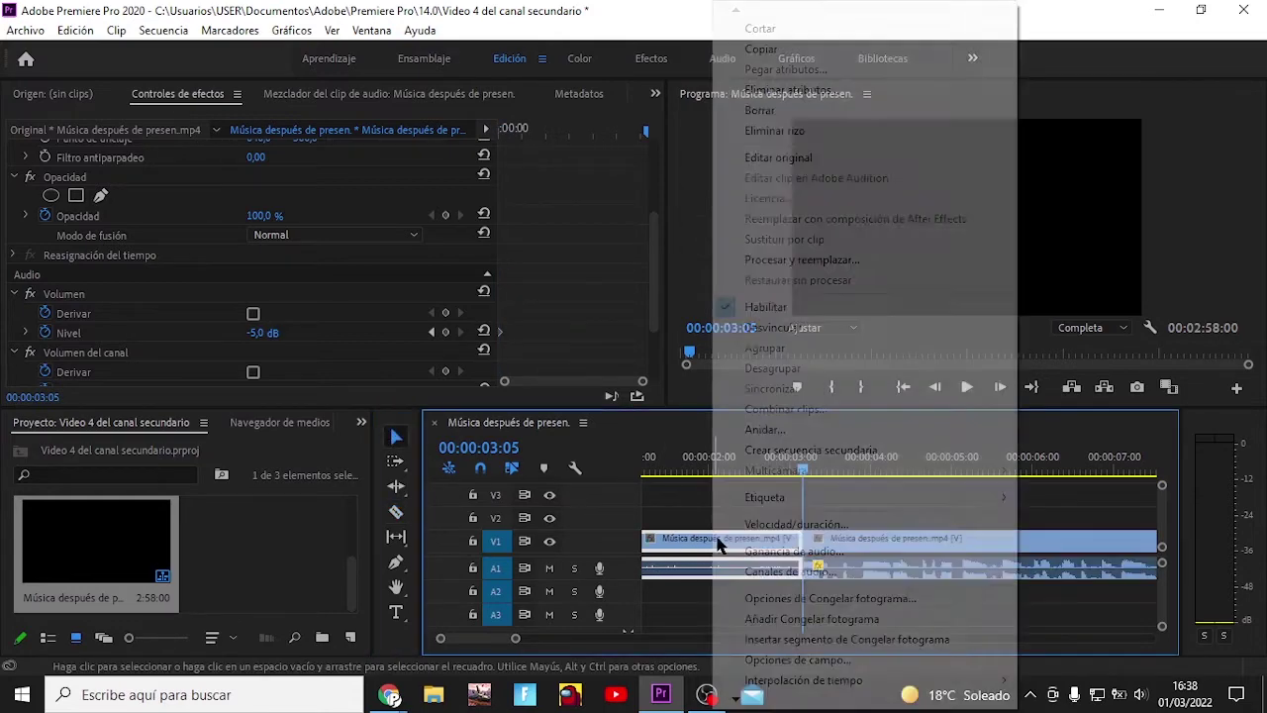
click(763, 107)
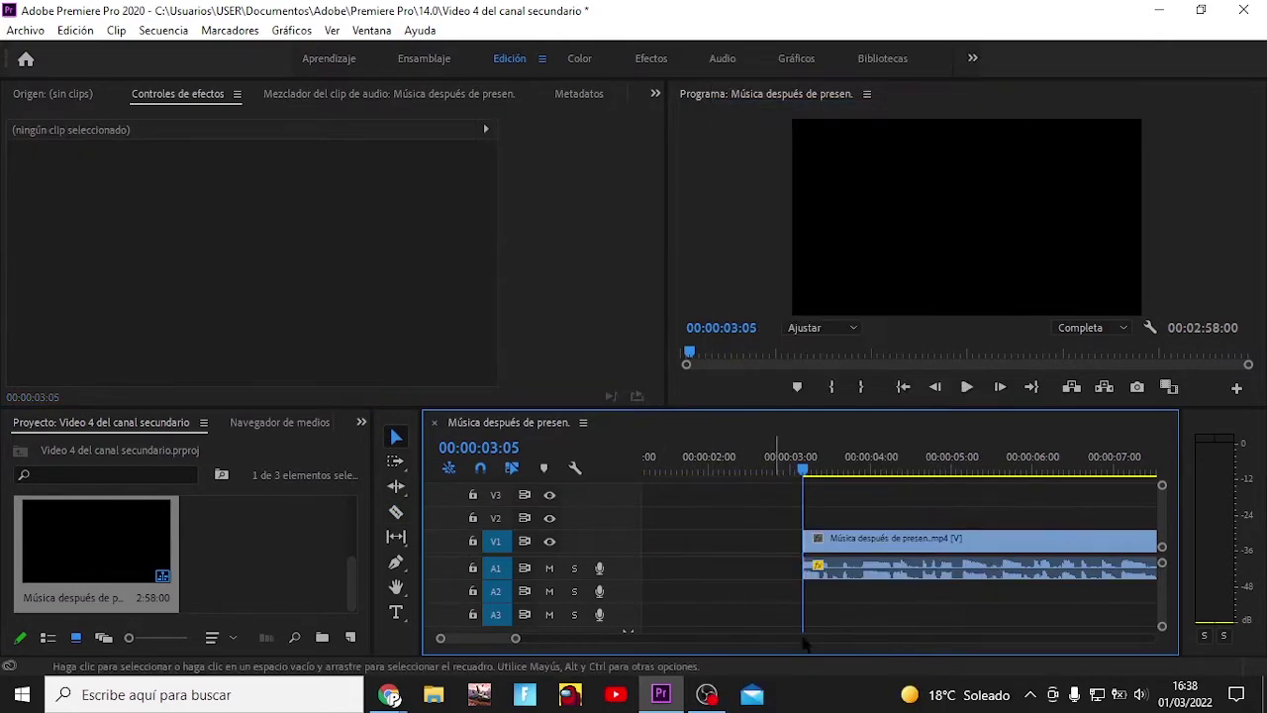
key(minus)
key(minus)
key(minus)
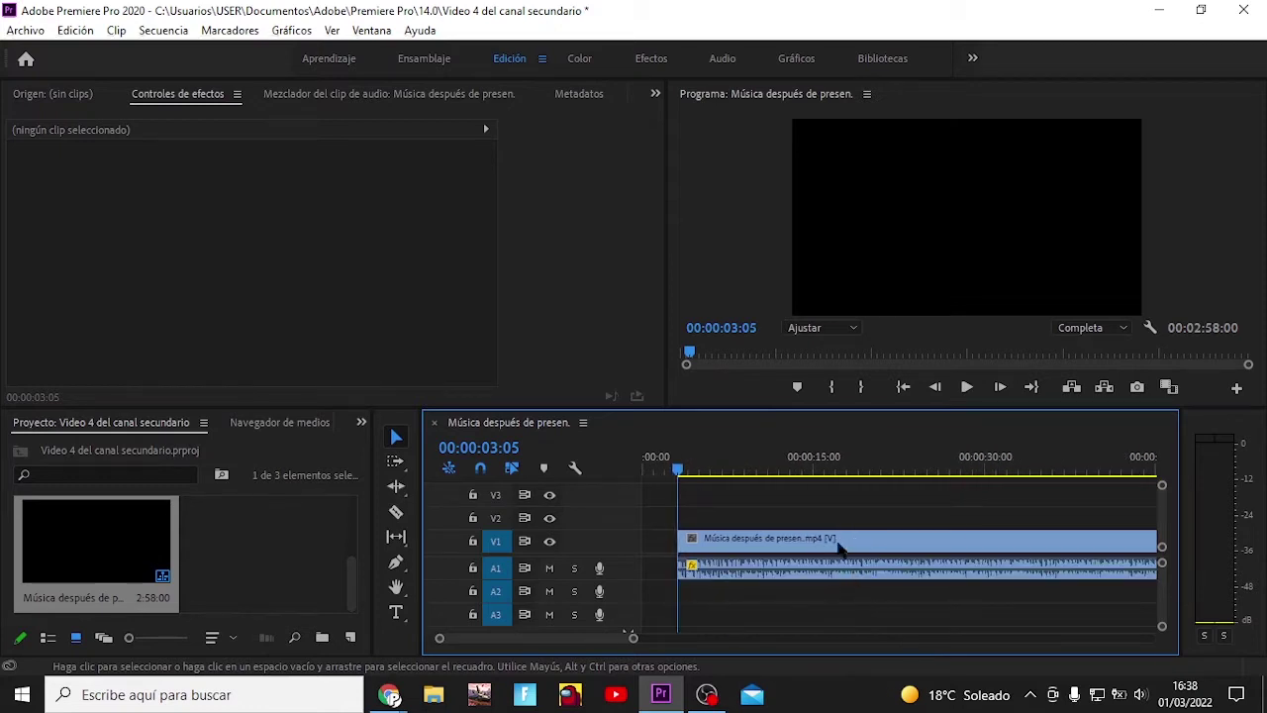
- Slide the trimmed music clip to 00:00:00:00, move its video to V3 and disable V3's output
drag(868, 544, 782, 550)
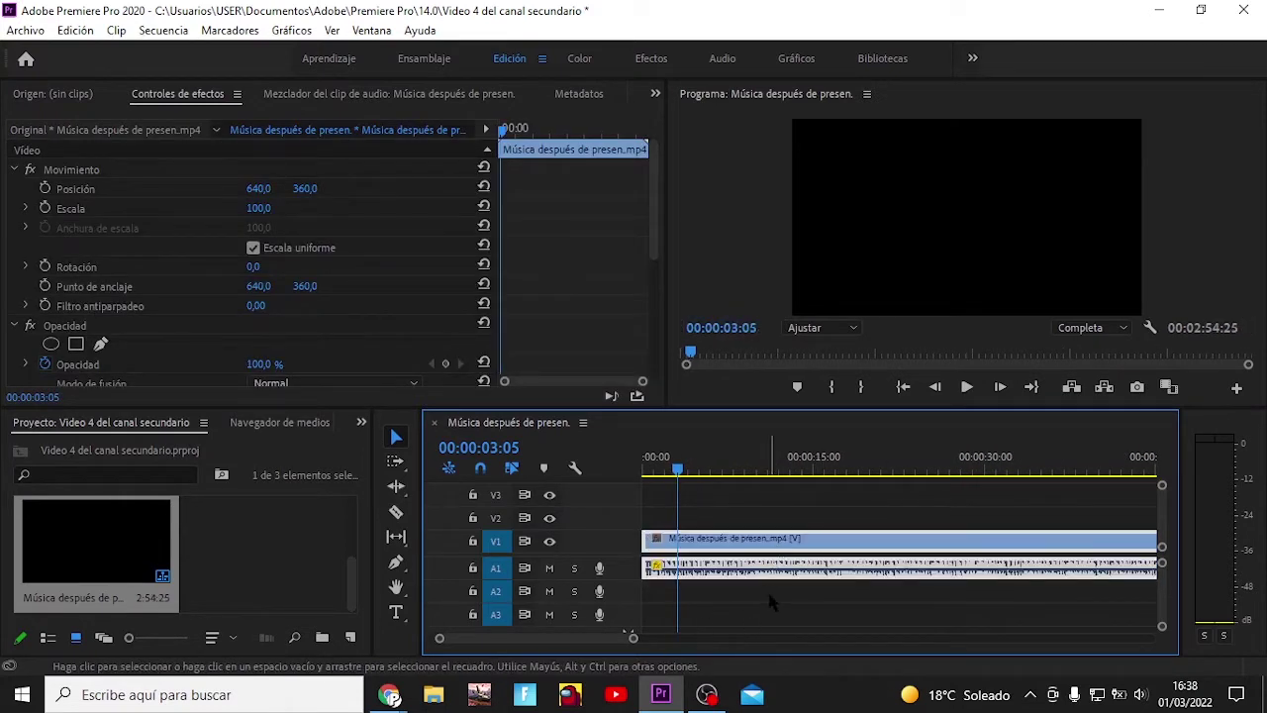
click(755, 541)
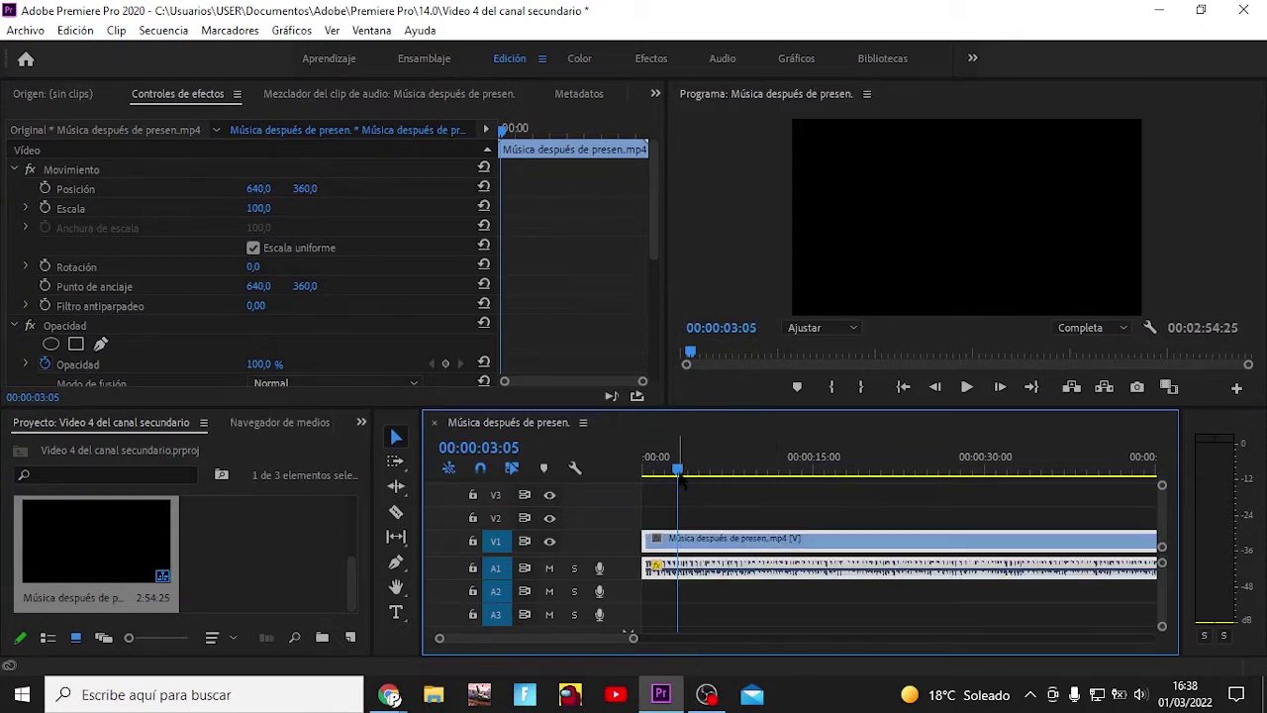
drag(679, 471, 761, 472)
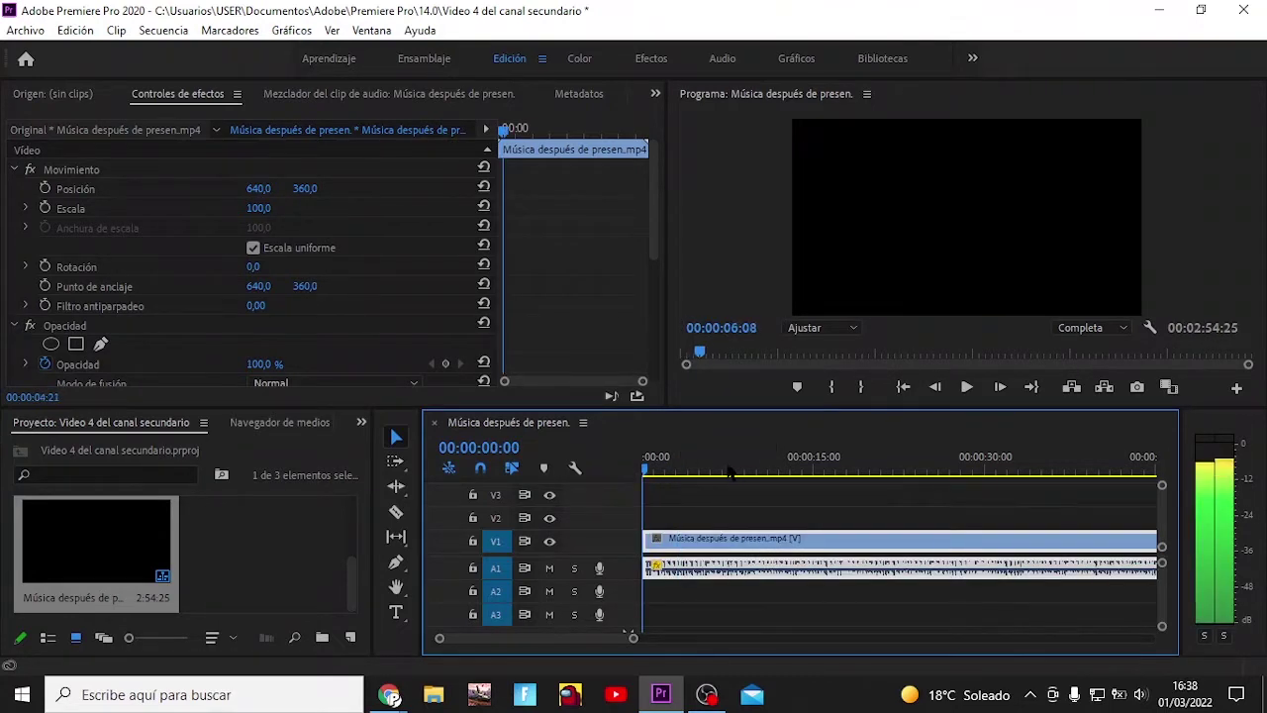
drag(761, 471, 733, 471)
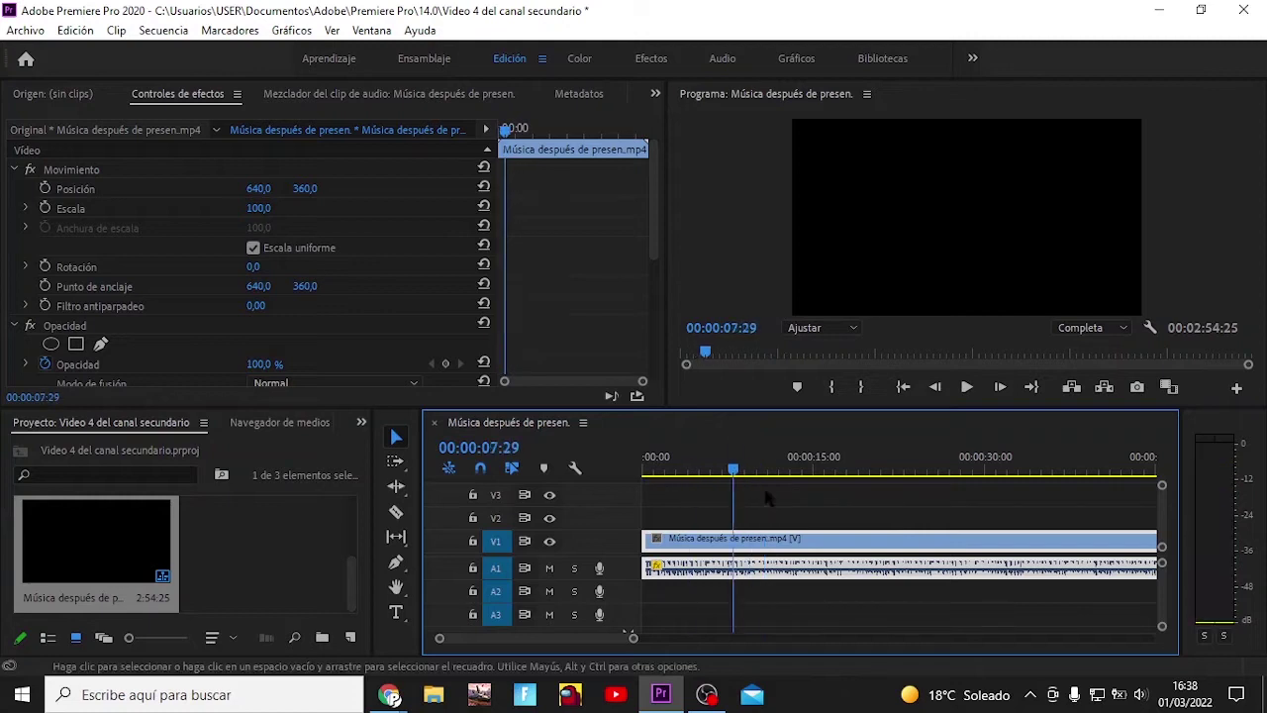
drag(841, 549, 827, 503)
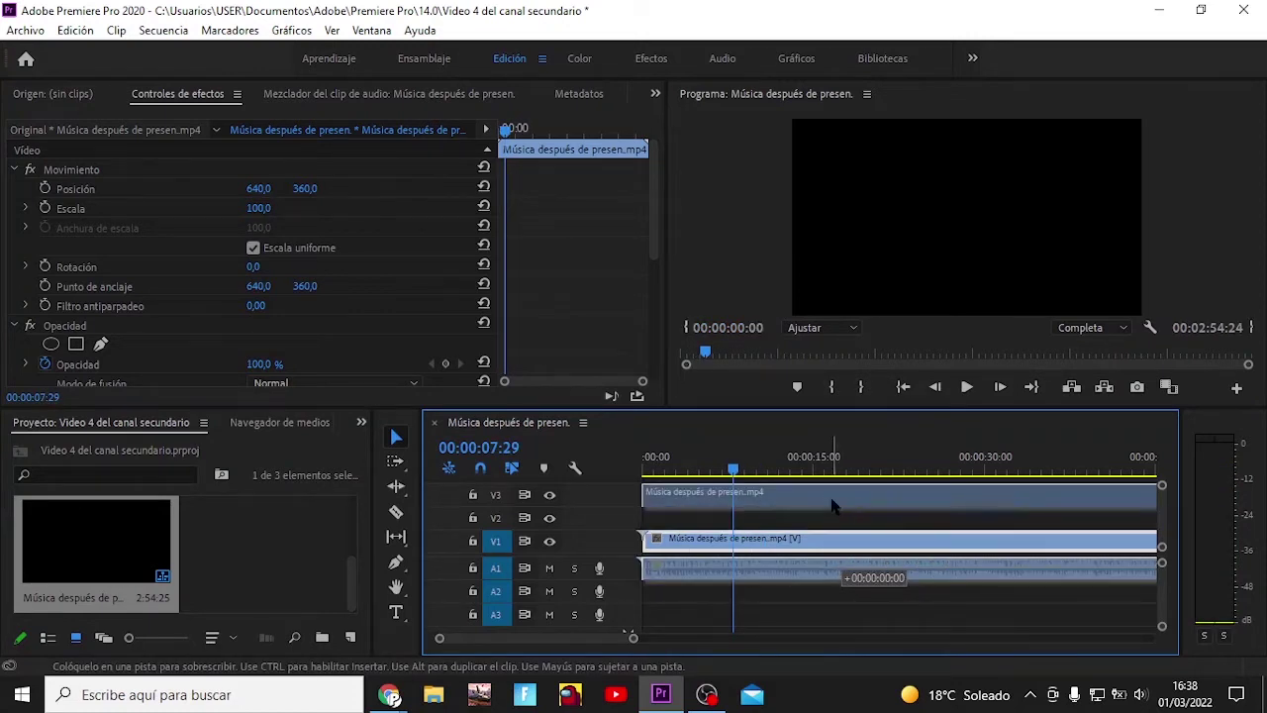
click(550, 494)
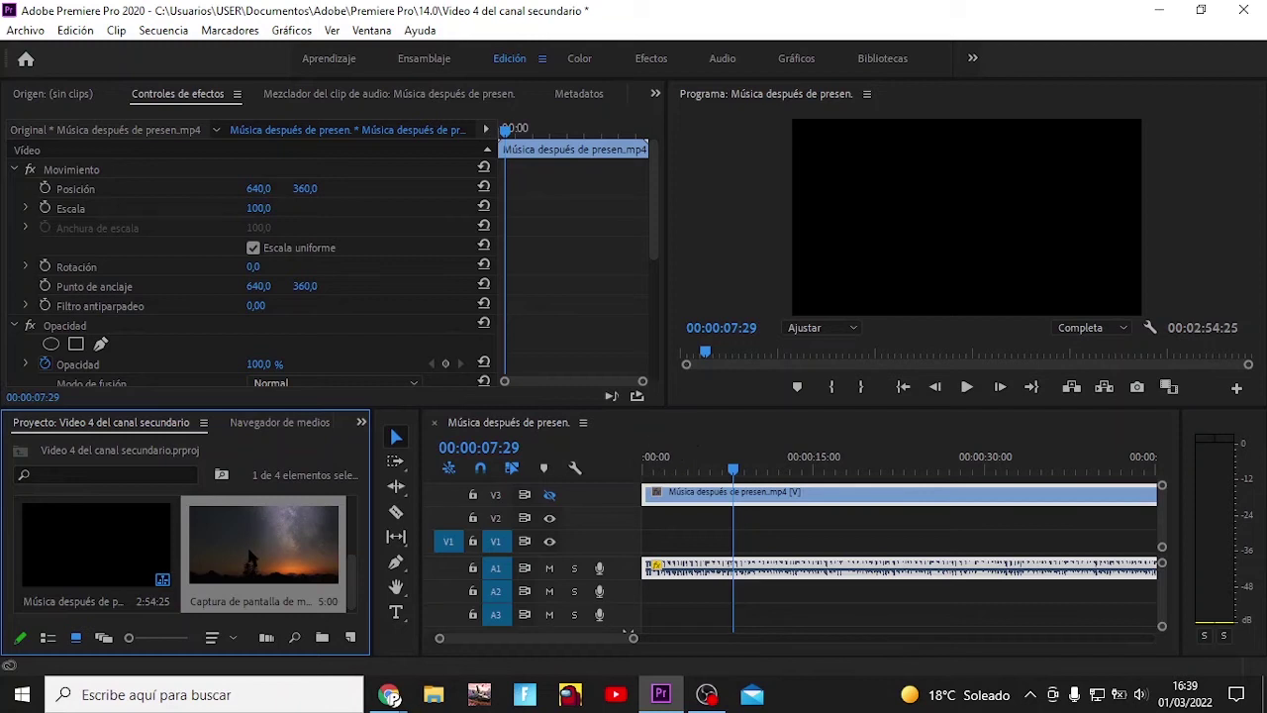
- Place the starry-sky screenshot at the start of V1 and lengthen it
drag(250, 557, 639, 540)
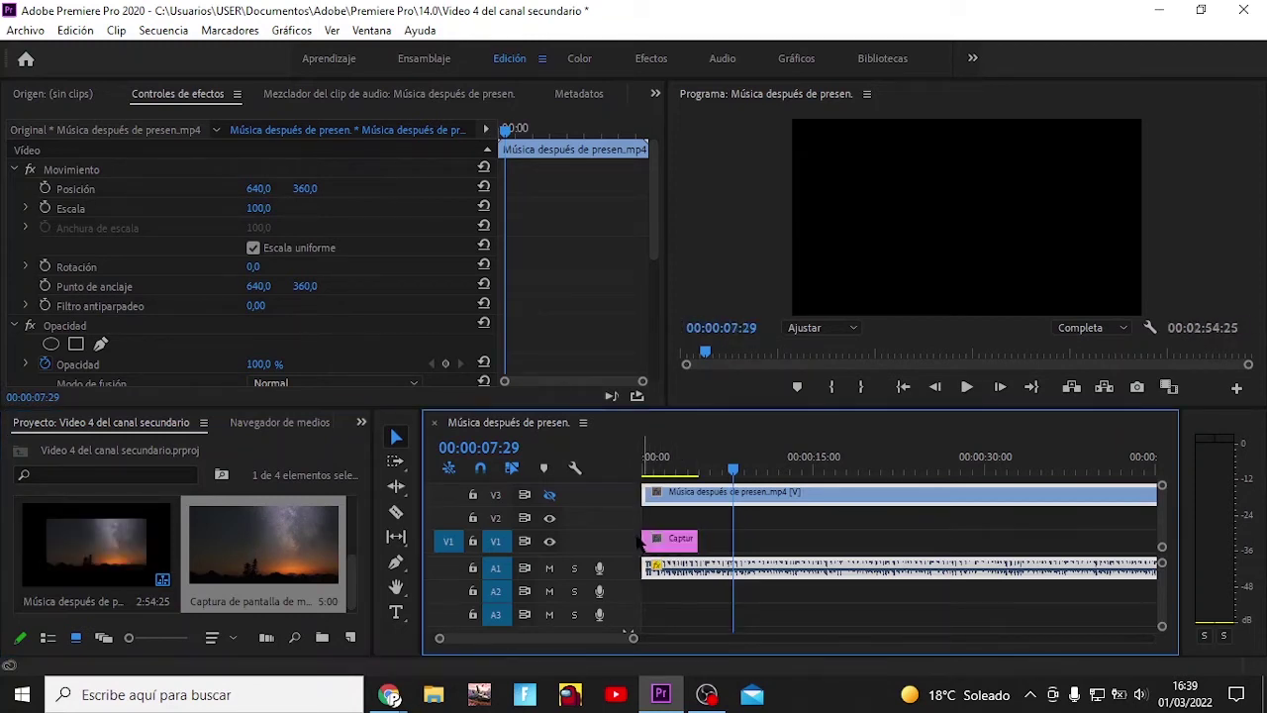
drag(697, 540, 1129, 522)
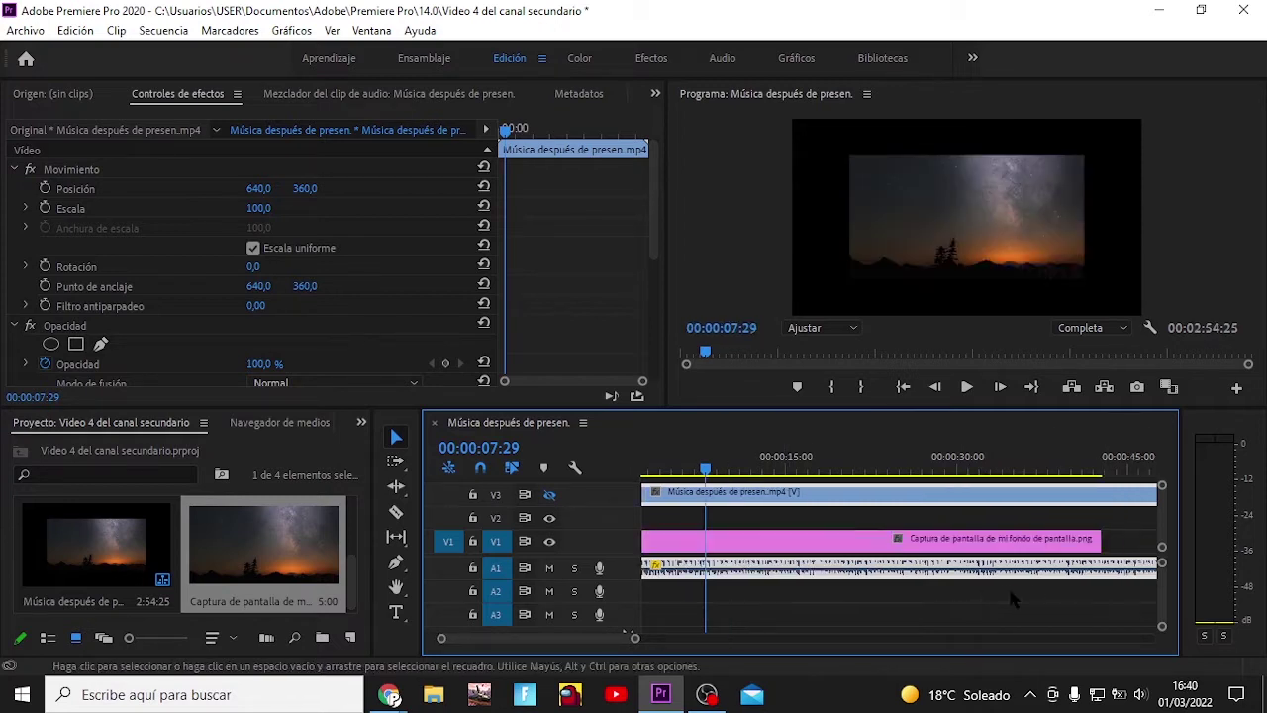
scroll(1008, 585, down, 2)
scroll(990, 585, down, 2)
scroll(1002, 583, down, 2)
scroll(950, 583, down, 2)
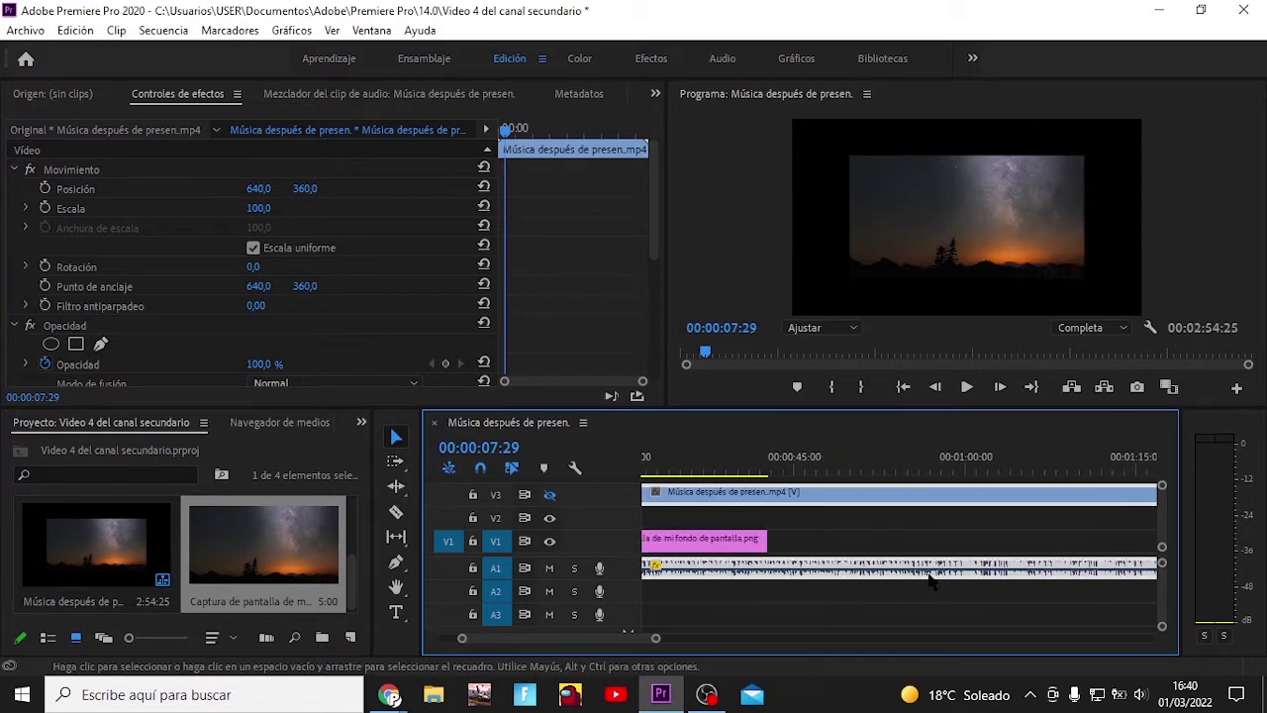
scroll(927, 581, down, 1)
scroll(921, 579, up, 2)
scroll(922, 574, up, 1)
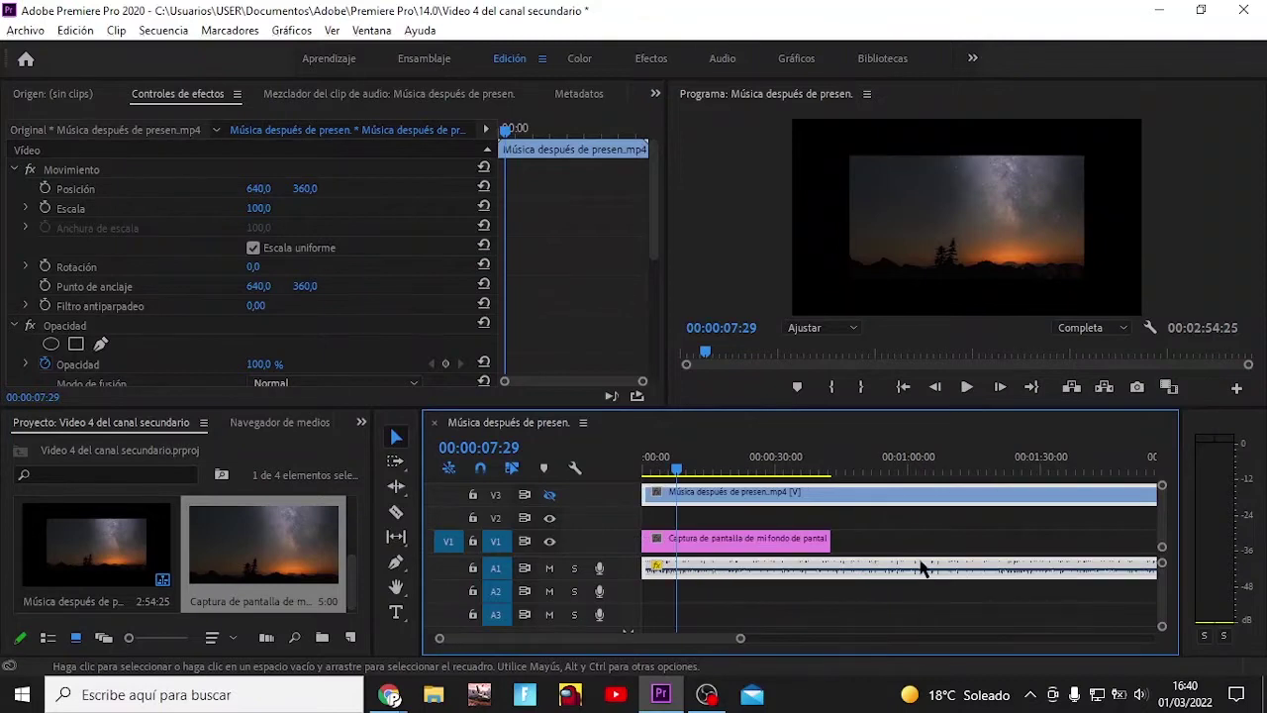
scroll(926, 567, up, 1)
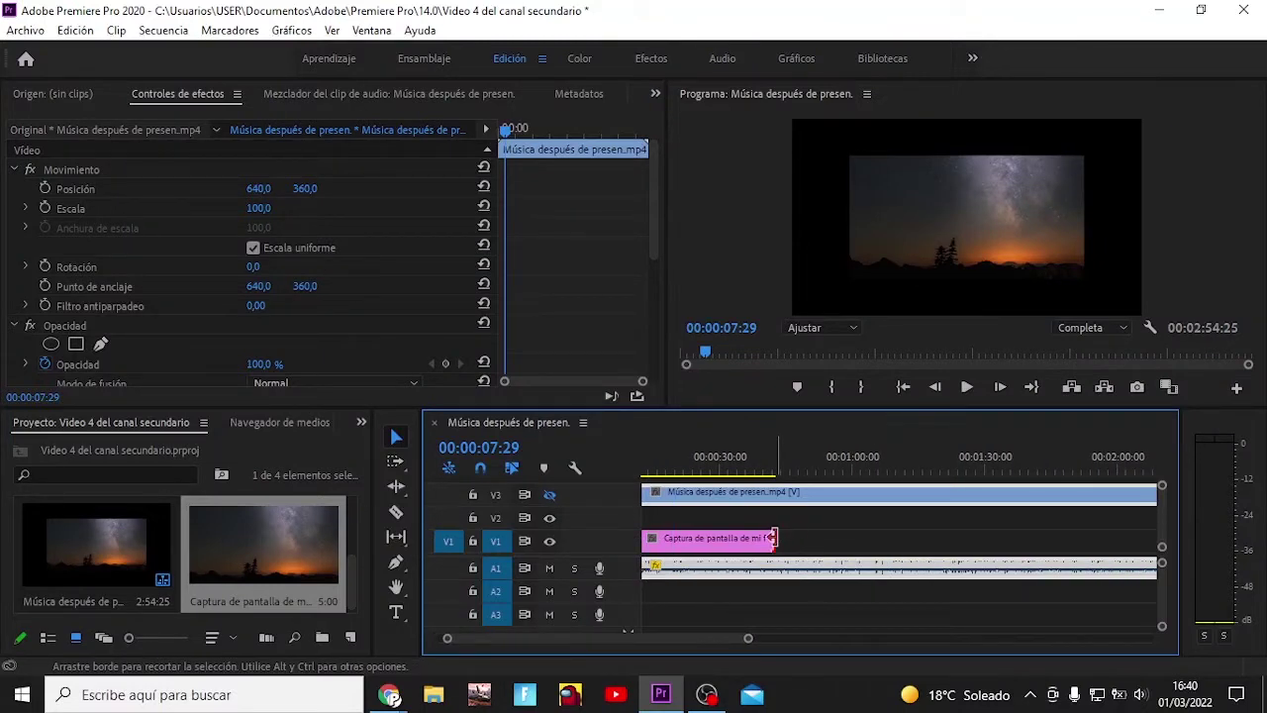
- Stretch the starry-sky clip further so it ends where the music ends
drag(773, 538, 1084, 537)
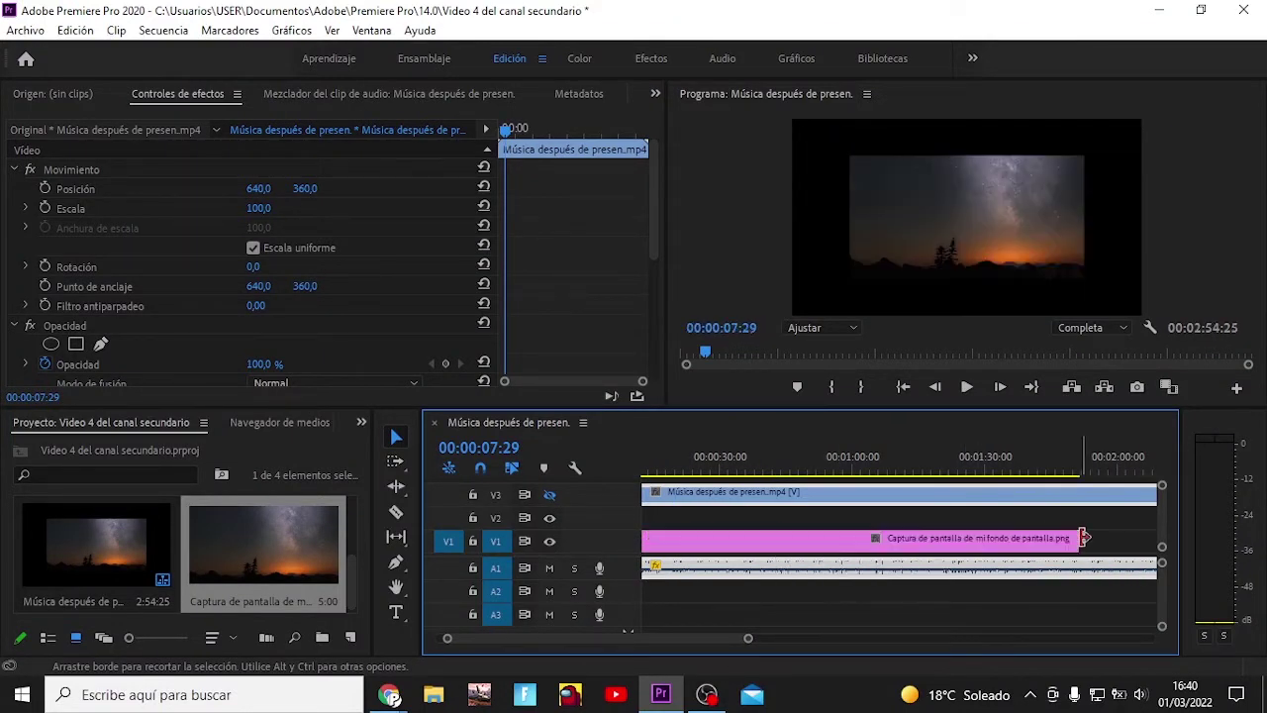
scroll(1084, 537, down, 2)
scroll(1084, 538, down, 1)
mouse_move(885, 540)
mouse_down()
mouse_move(872, 541)
mouse_move(995, 540)
mouse_up()
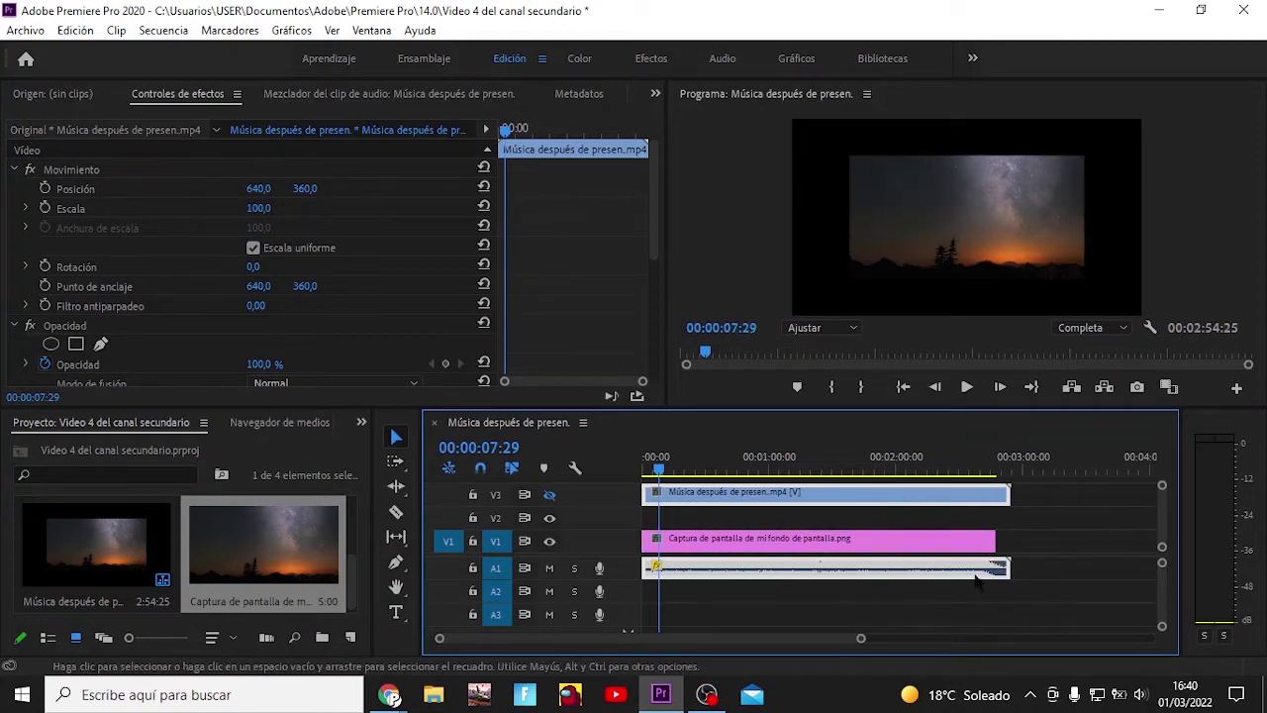
- Fit the whole sequence in the timeline and play it briefly from the start
key(equal)
key(equal)
key(equal)
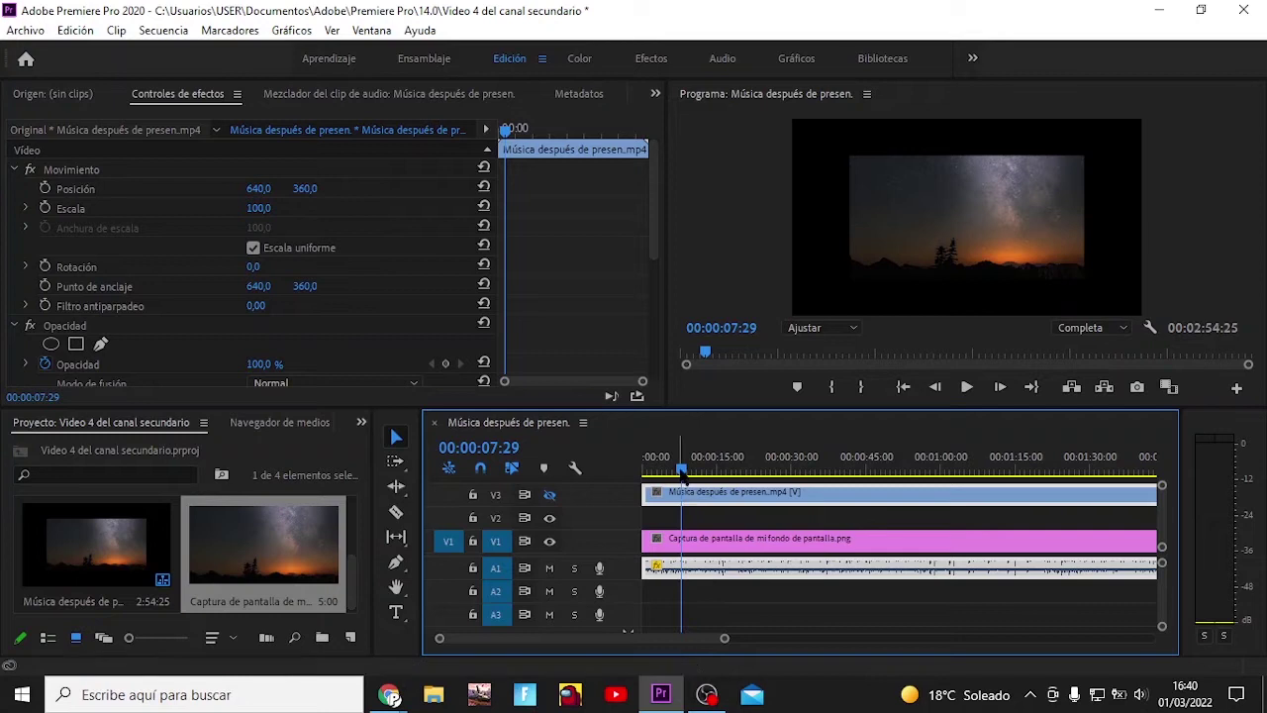
drag(683, 471, 598, 464)
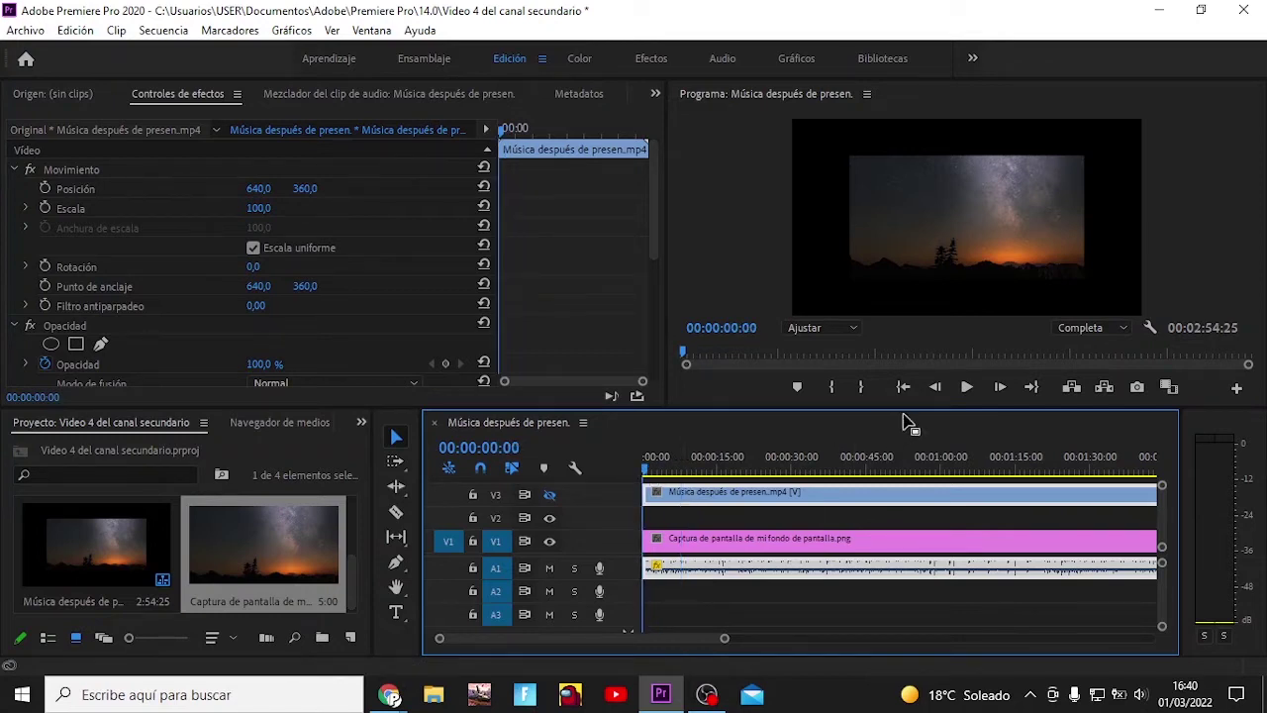
click(965, 388)
click(966, 388)
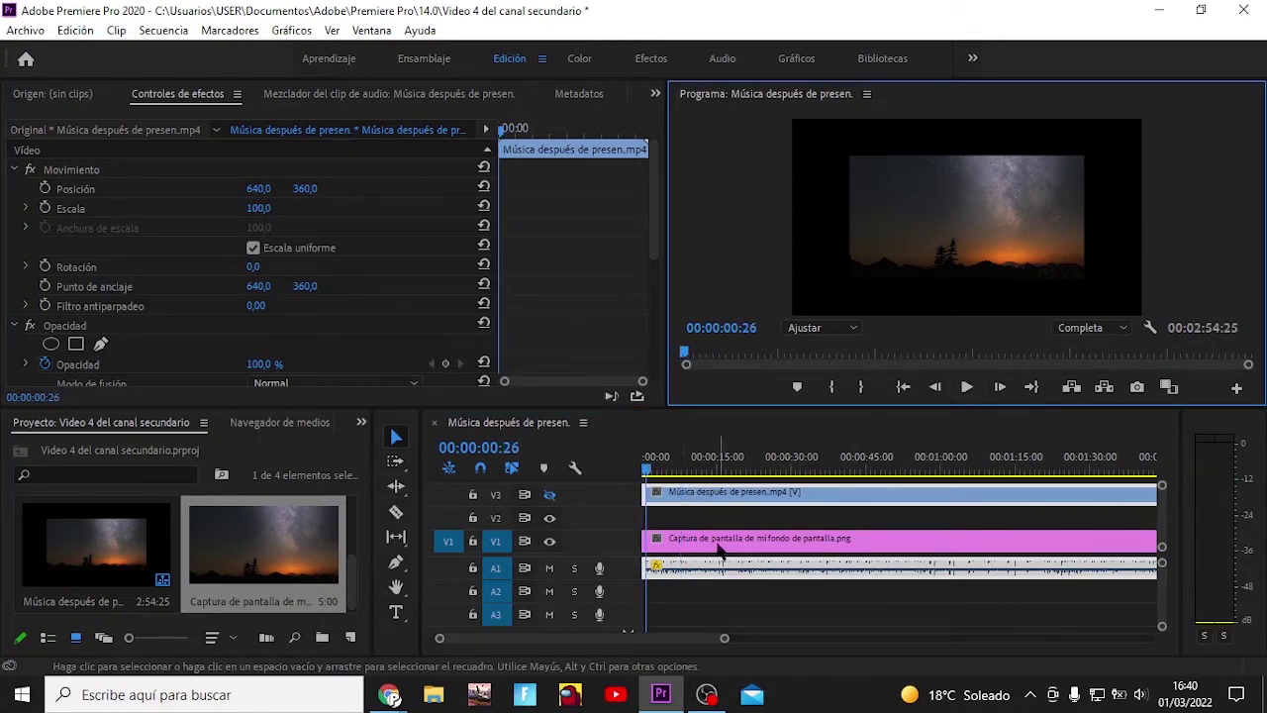
- Scale the starry-sky clip up to 181 in Effect Controls to fill the frame
click(721, 540)
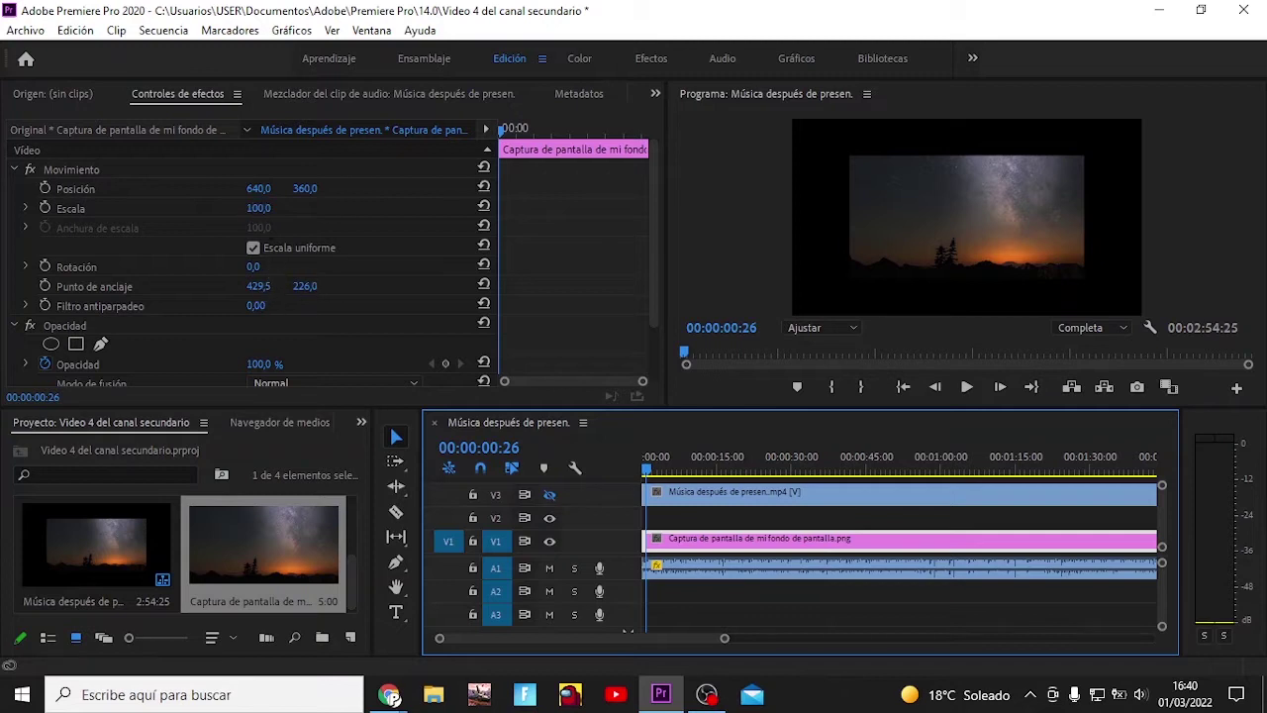
key(shift+5)
drag(258, 208, 338, 208)
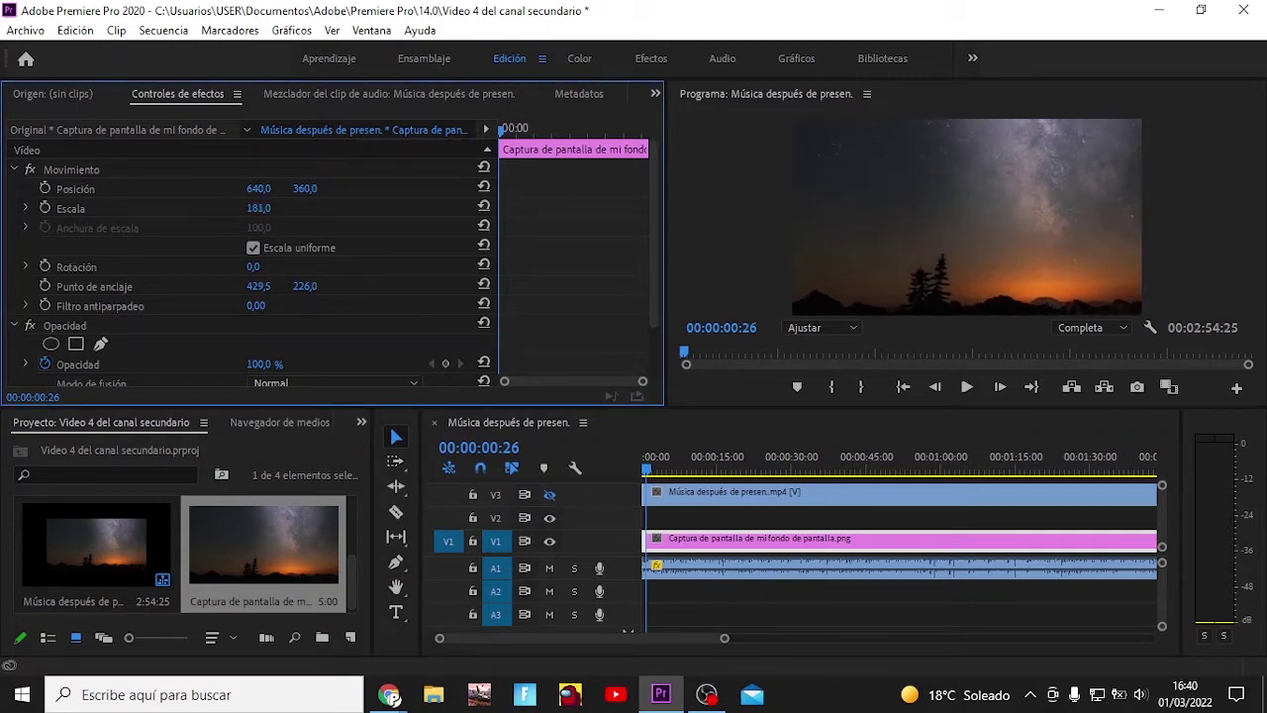
- Play the enlarged background with the music from the start, stopping at 00:00:13:29
drag(655, 459, 641, 460)
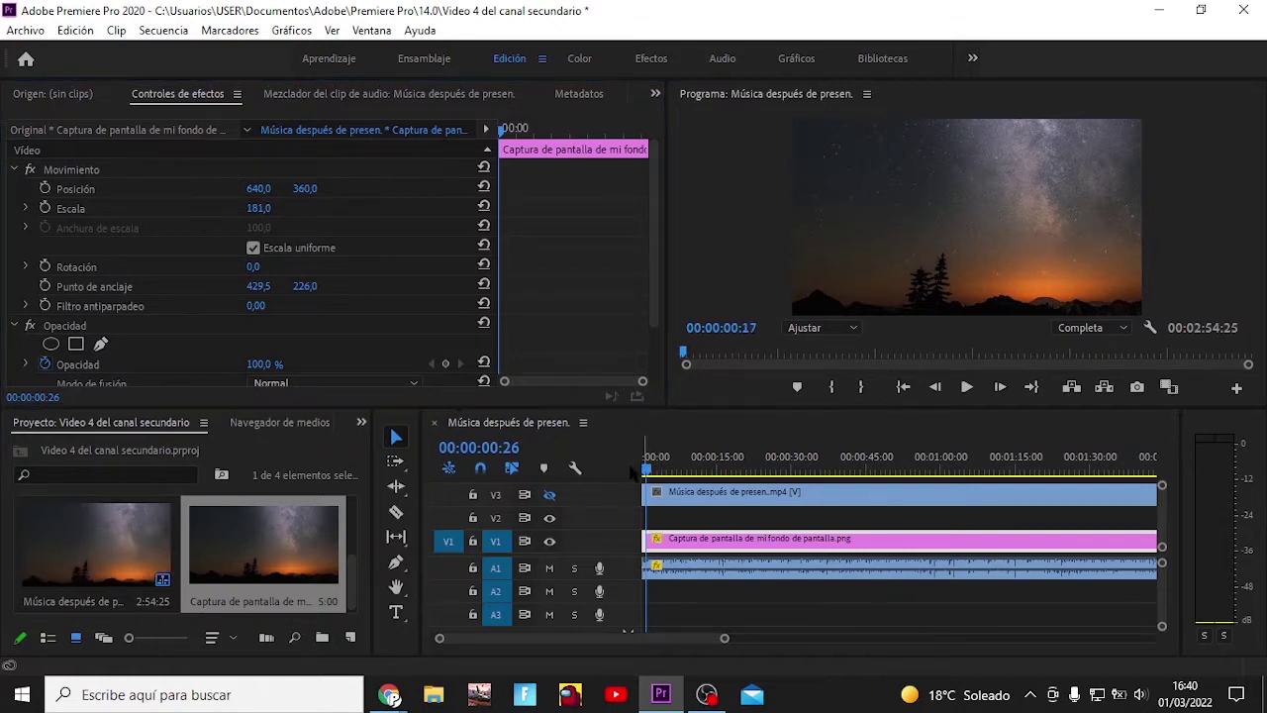
click(967, 388)
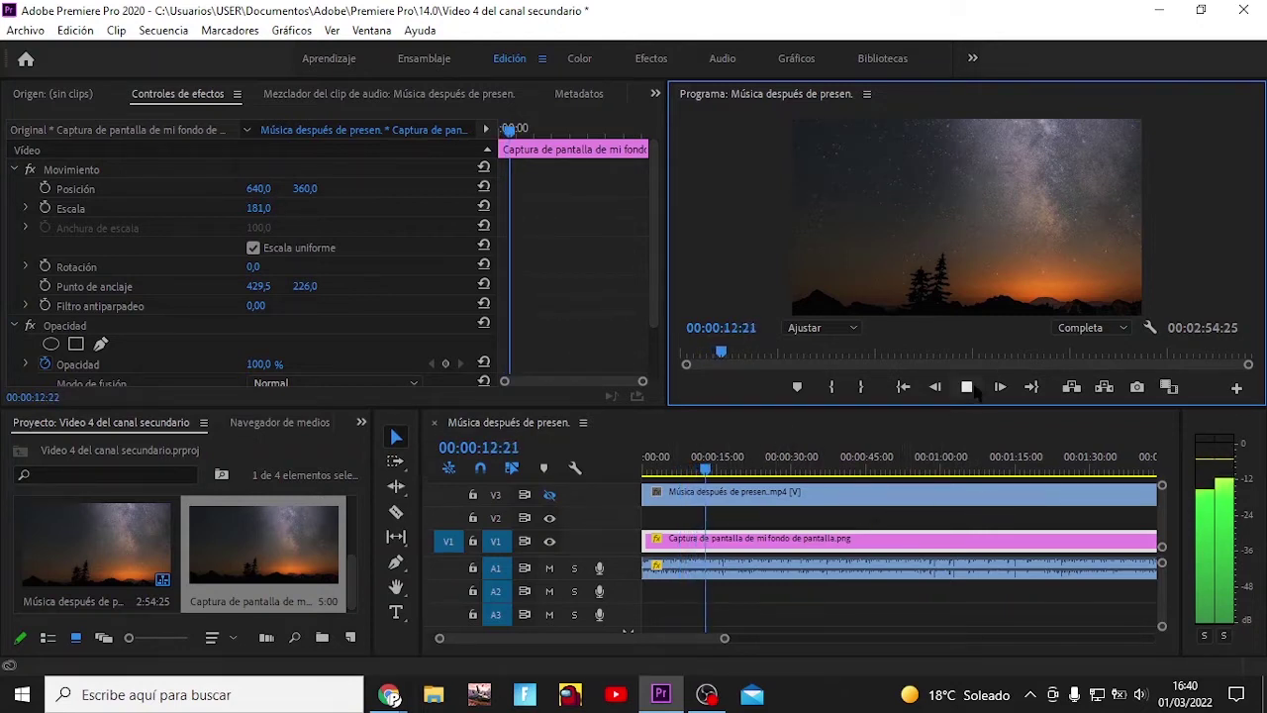
click(966, 387)
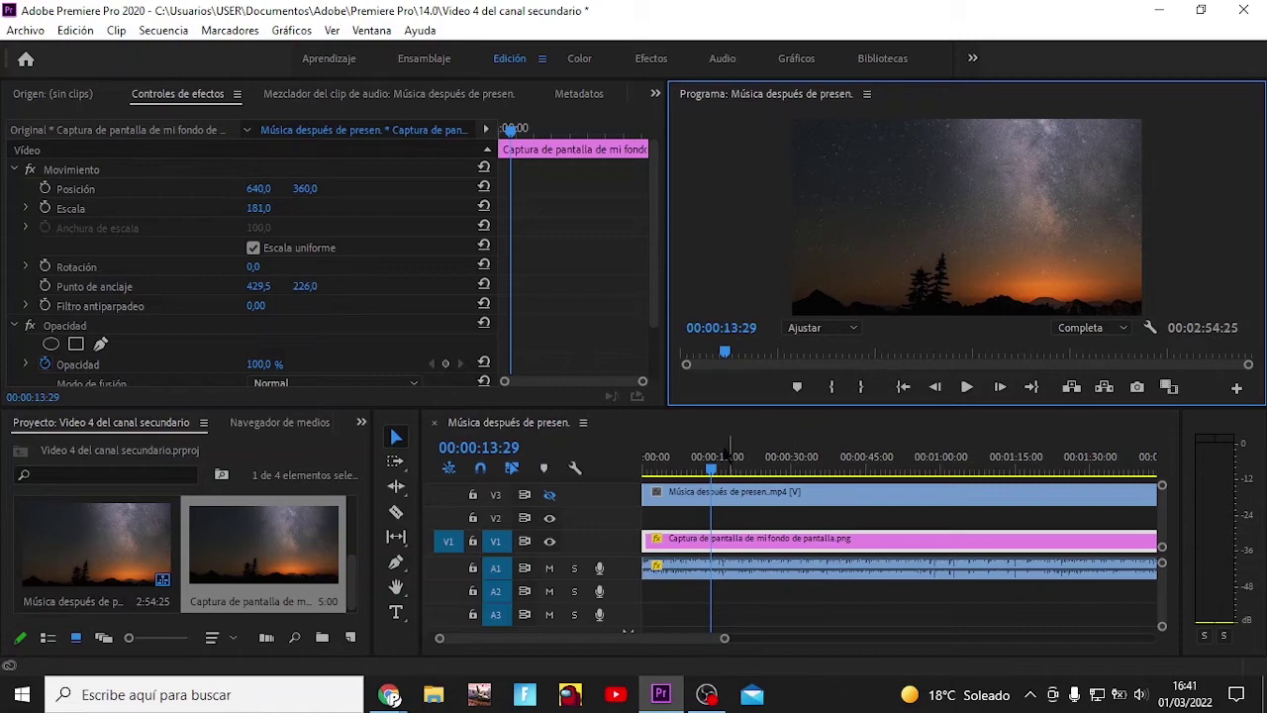
- At the sequence start, try different background Rotation values, settling on 21°
click(679, 485)
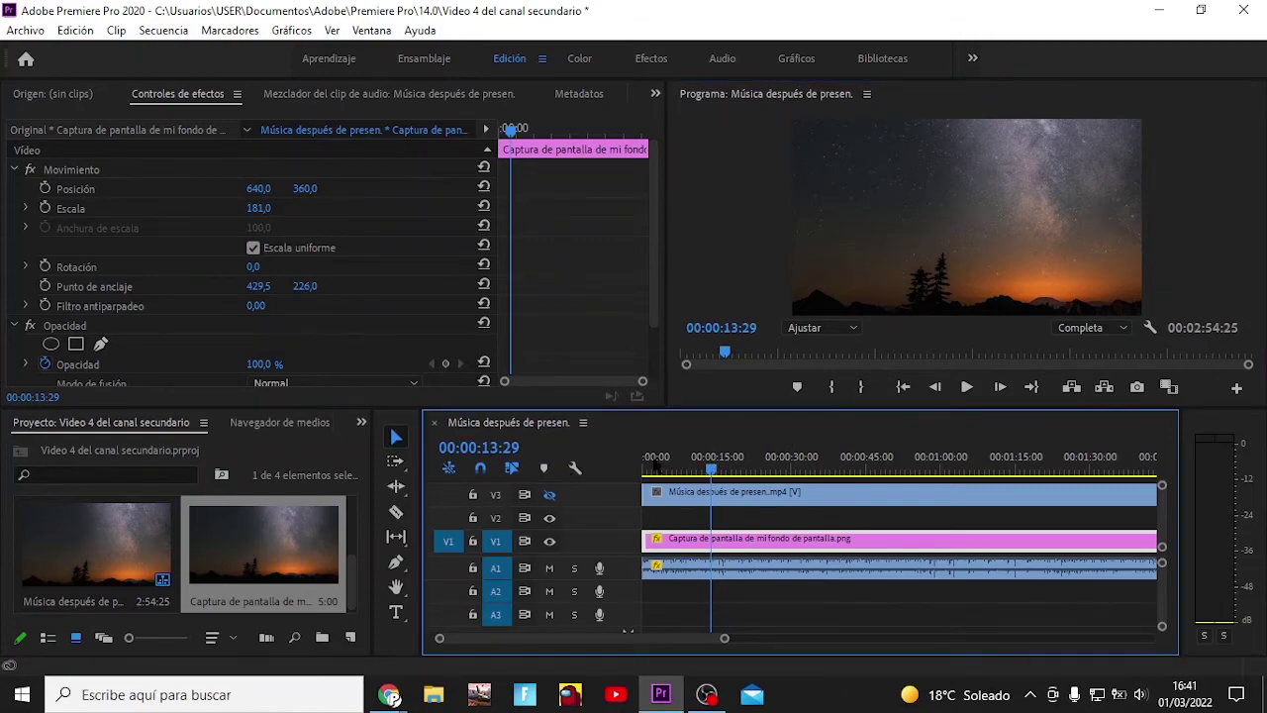
click(657, 462)
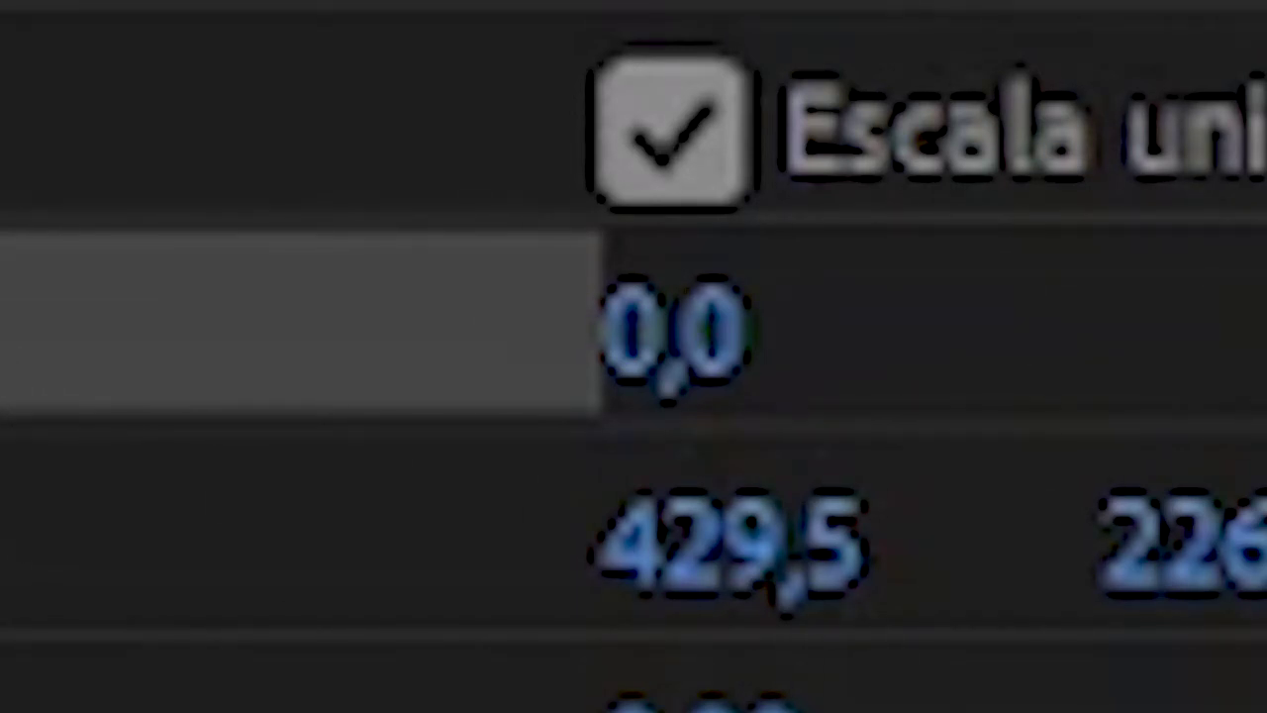
drag(701, 331, 724, 331)
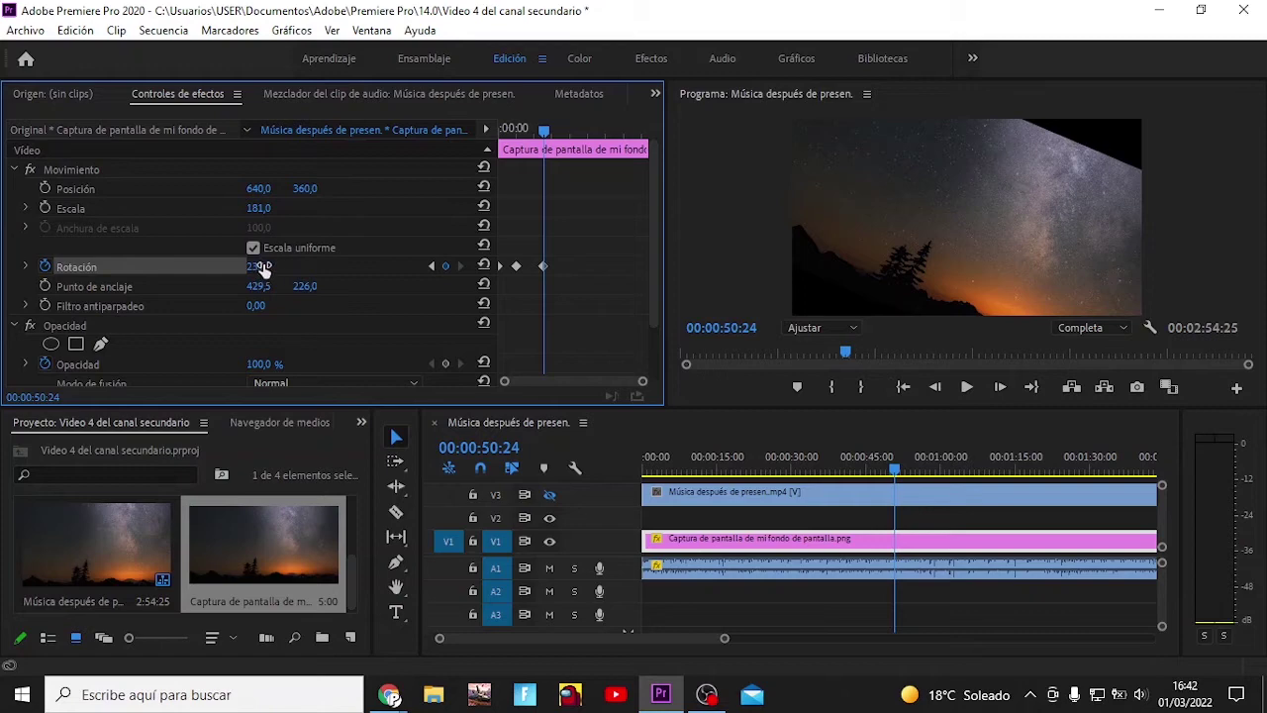
drag(255, 267, 268, 268)
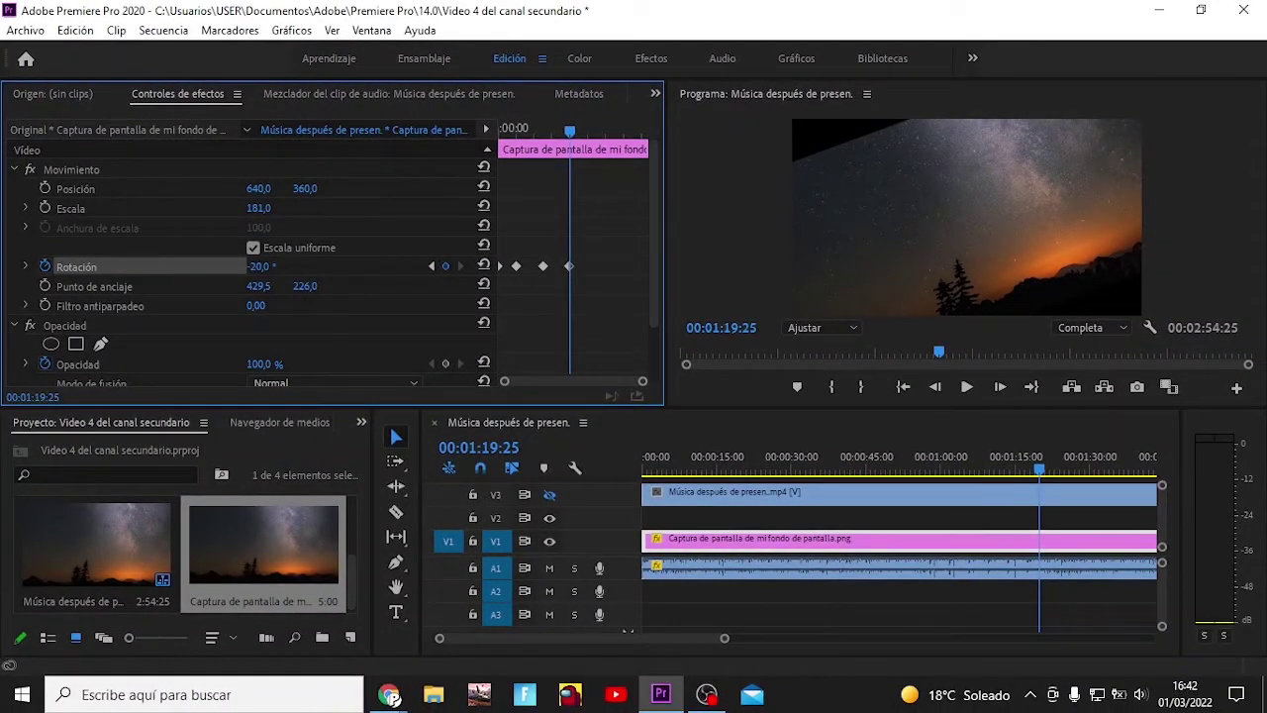
drag(257, 266, 298, 266)
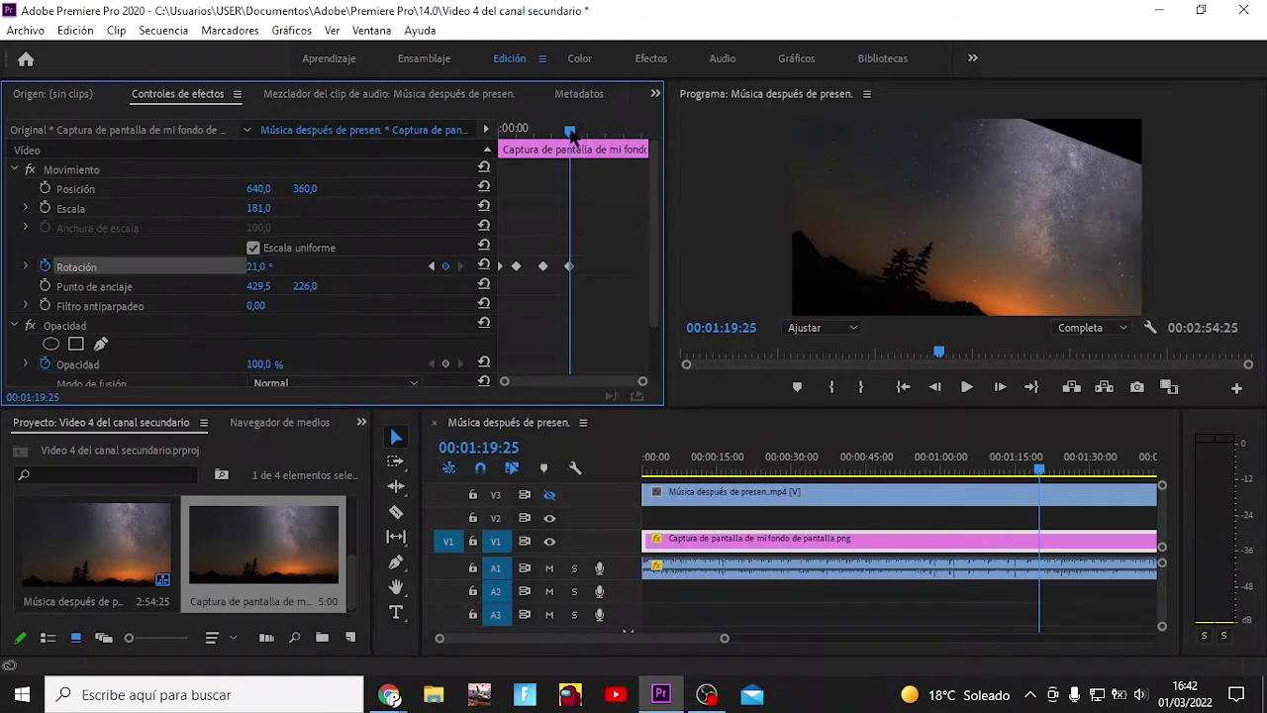
- Add rotation keyframes around 1:46 and at 00:02:03:11, tilting the sky to -13°
drag(570, 135, 593, 135)
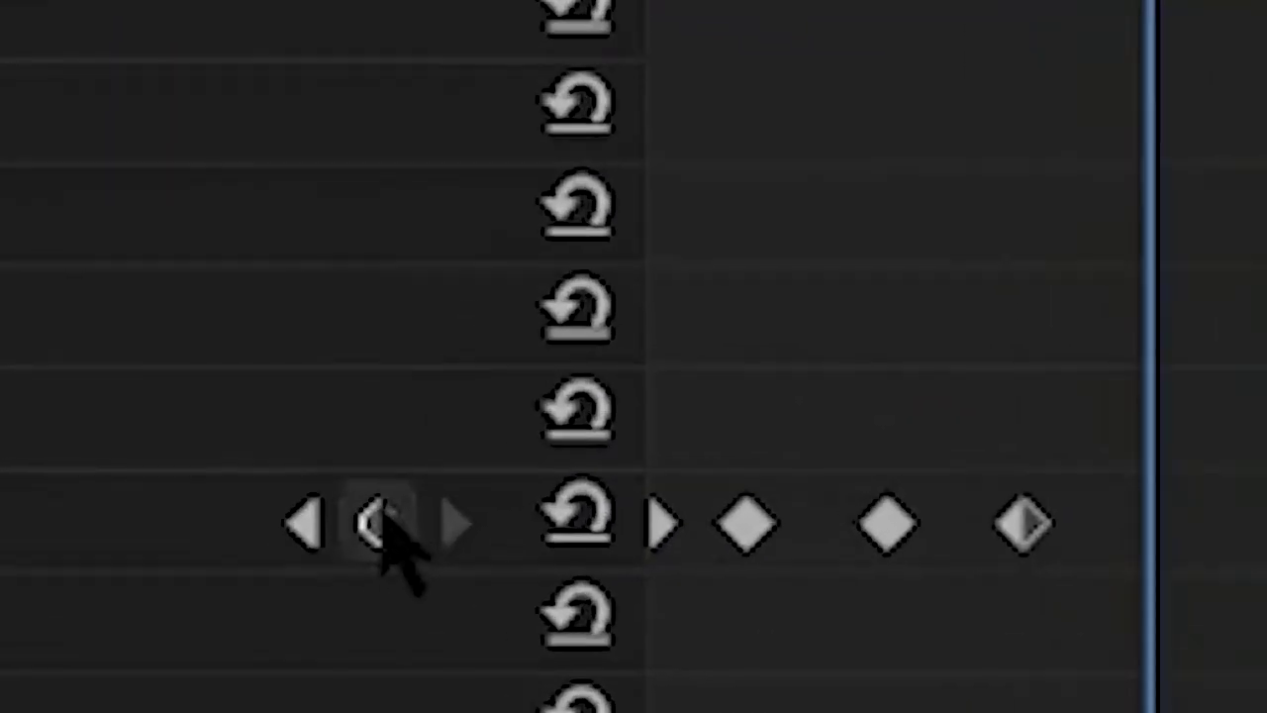
click(381, 525)
drag(778, 594, 733, 594)
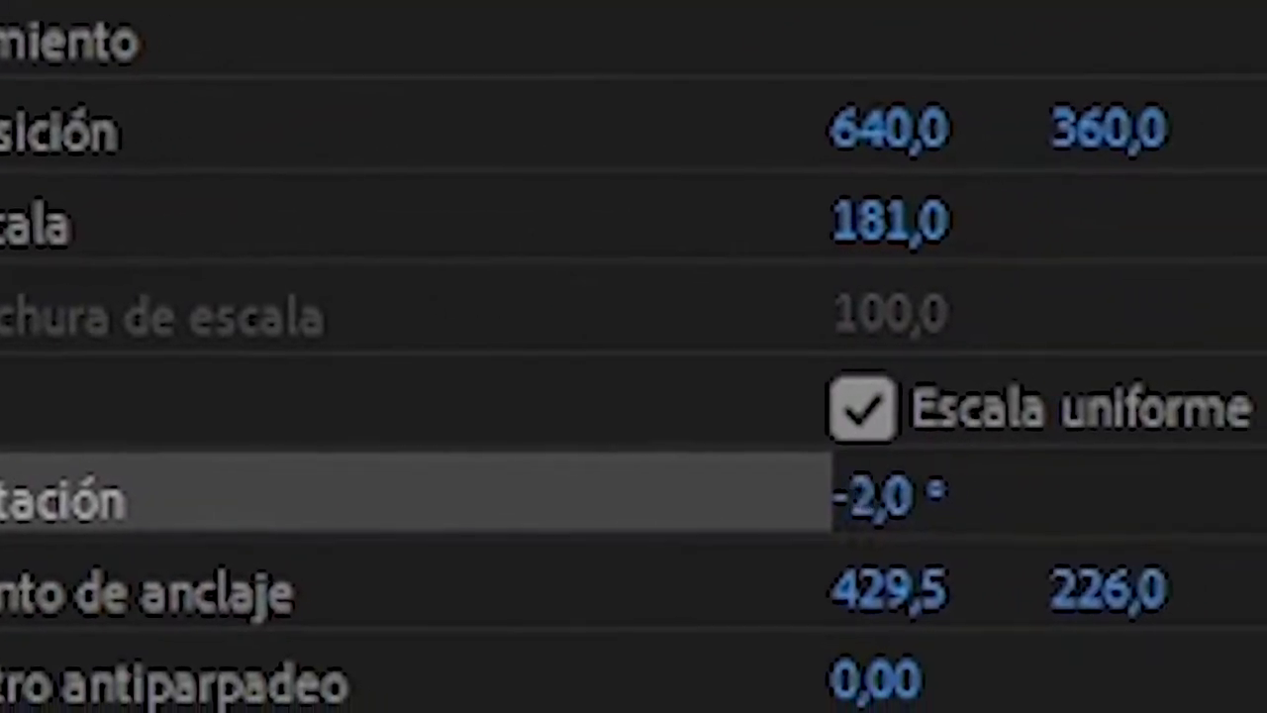
drag(891, 495, 861, 495)
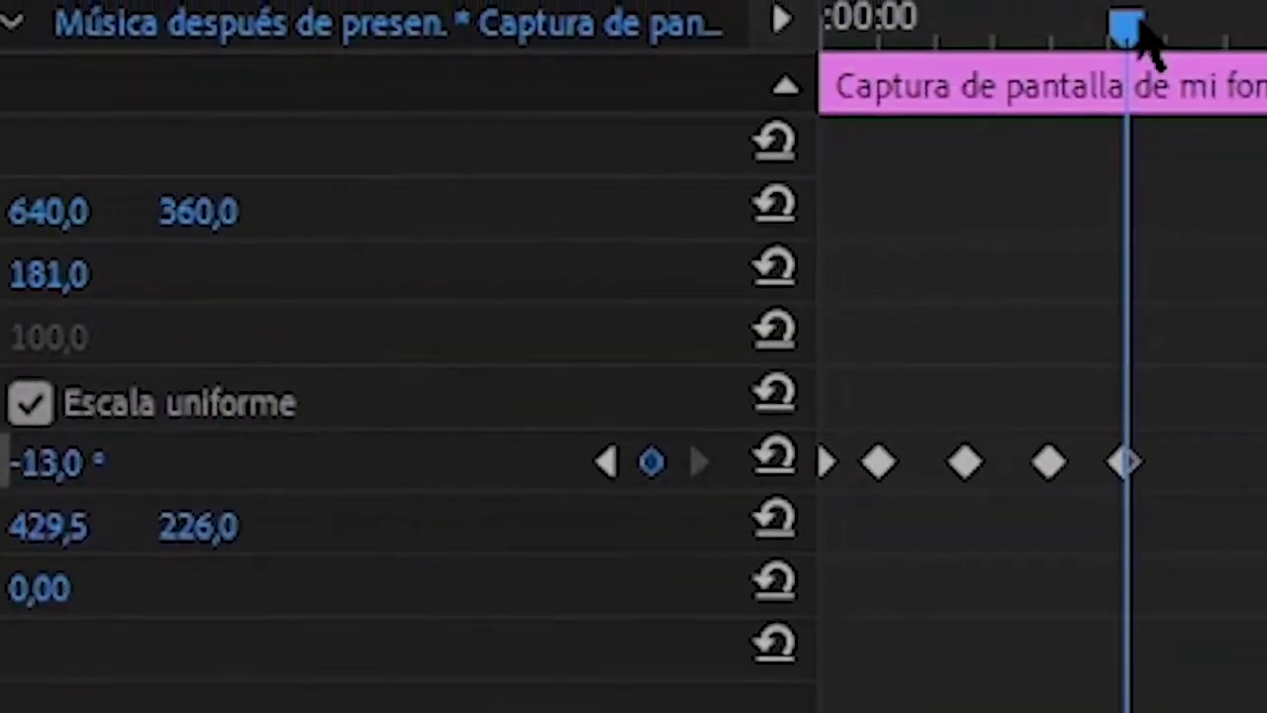
drag(1139, 22, 1168, 22)
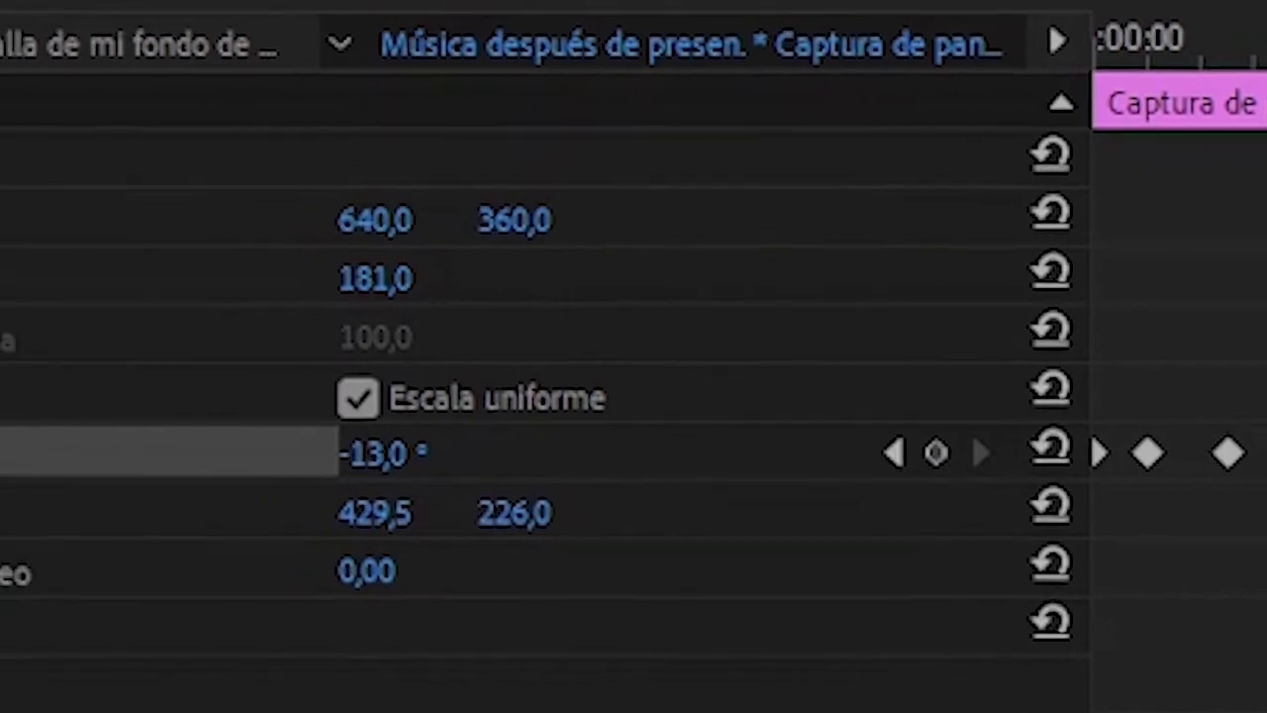
click(936, 453)
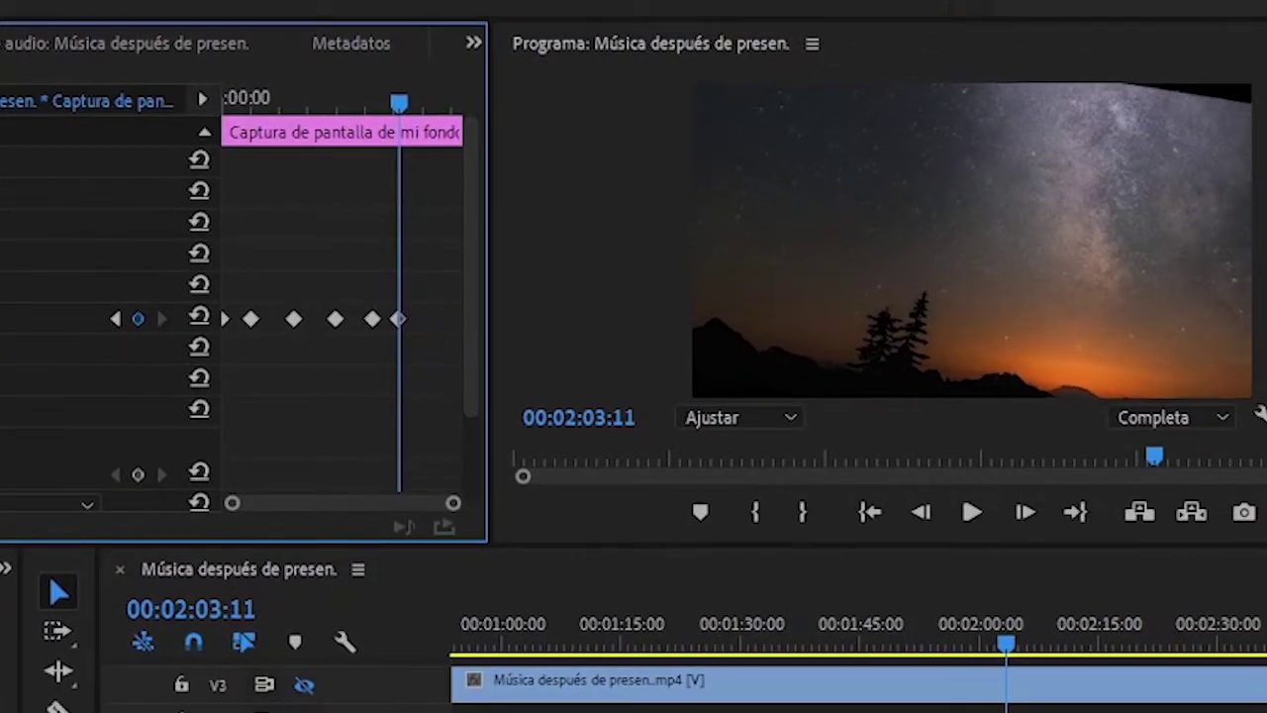
- Key Escala up to about 244 near the clip's end (00:02:45–00:02:46), then scrub back
drag(399, 105, 427, 105)
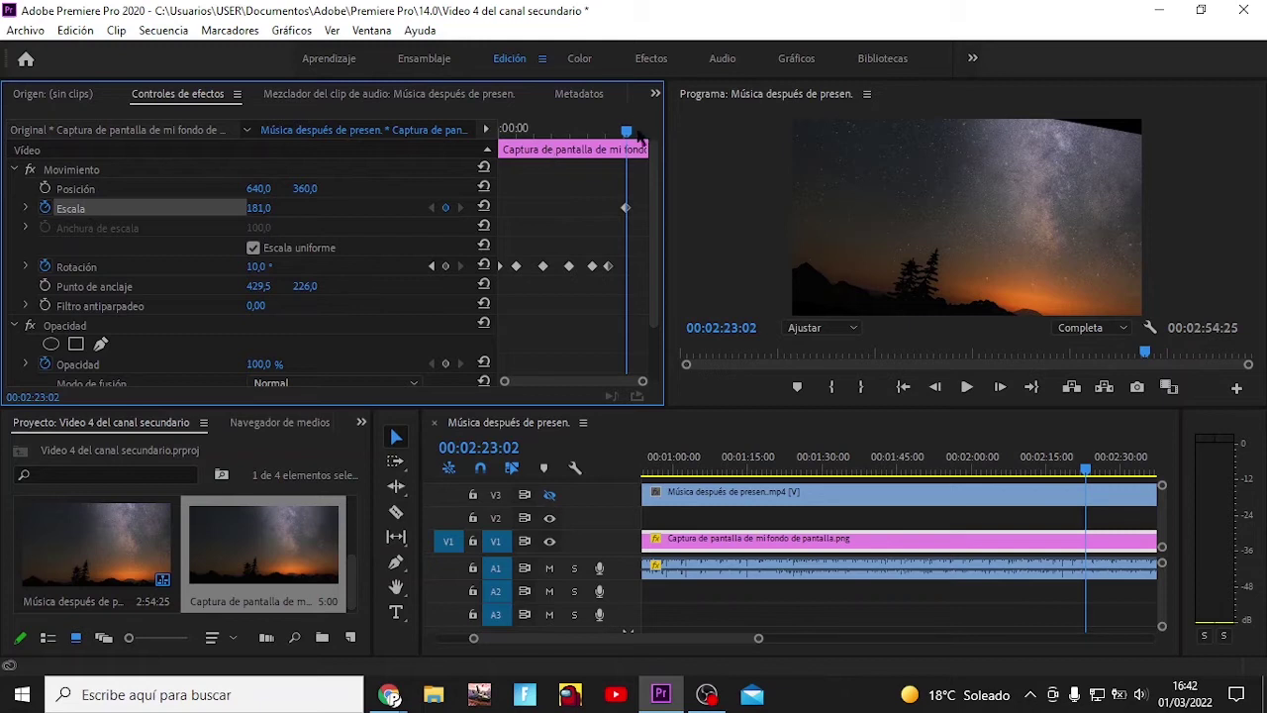
drag(628, 137, 646, 130)
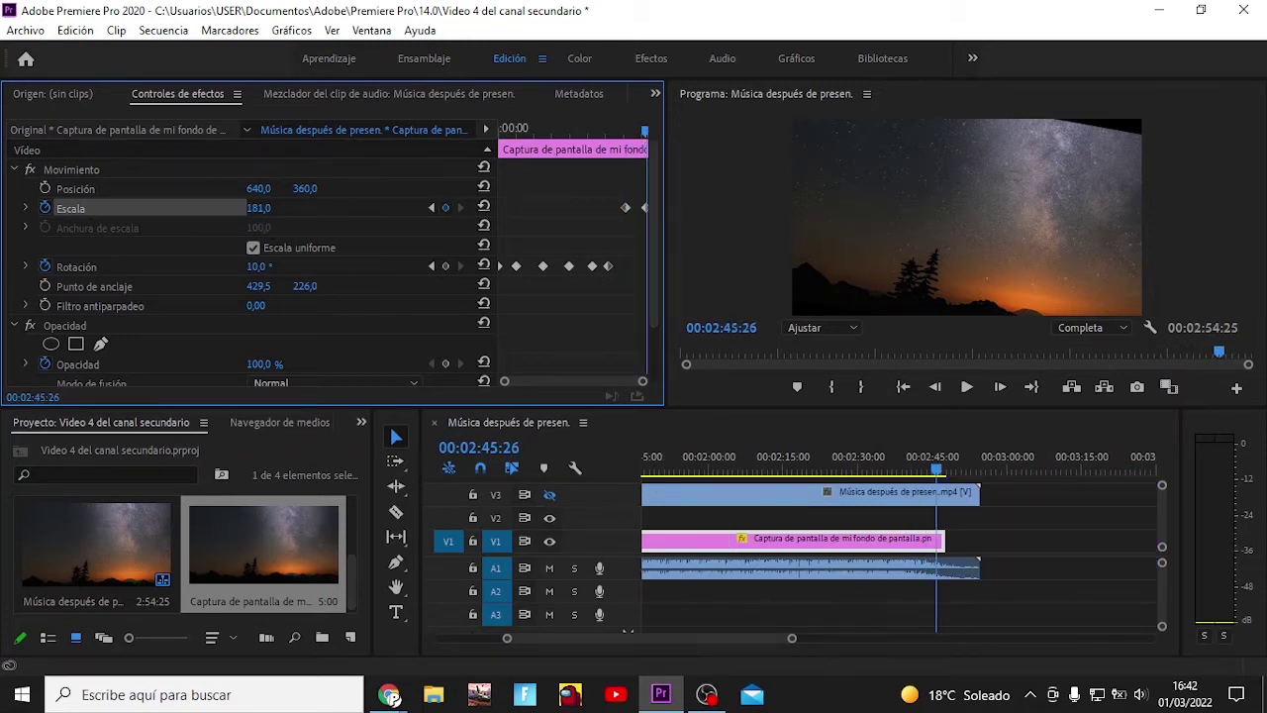
drag(259, 208, 317, 207)
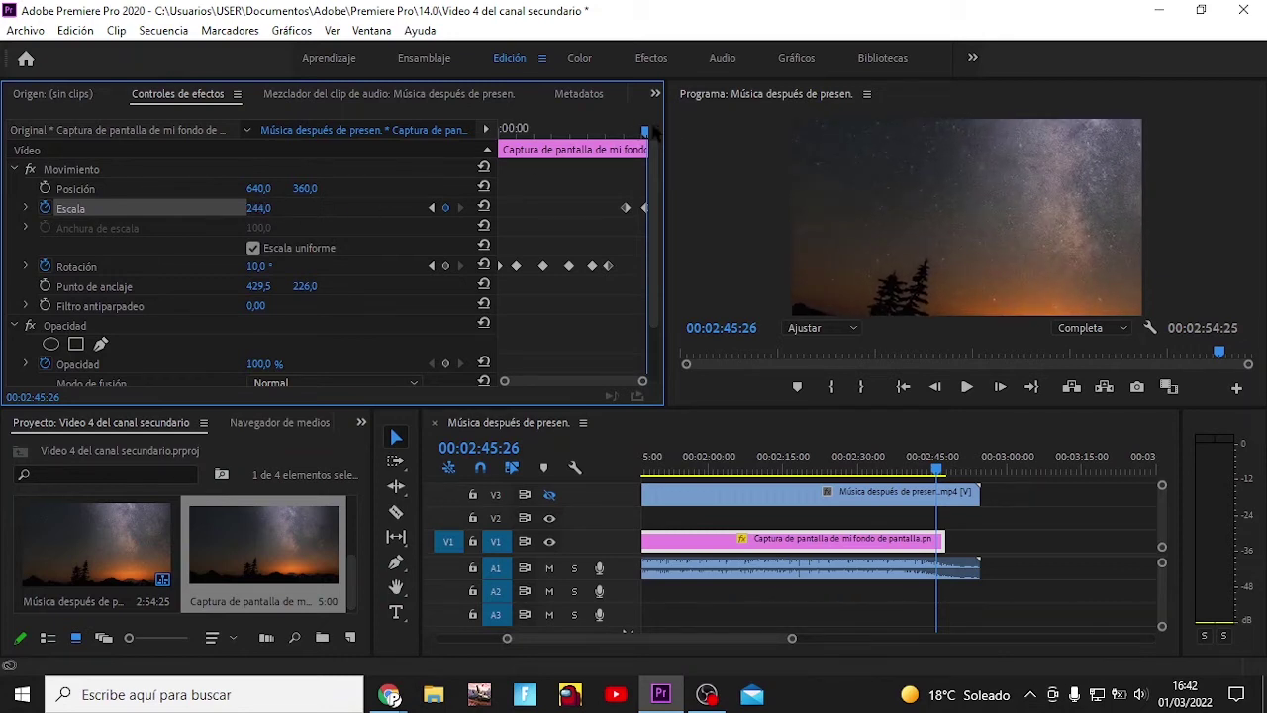
drag(645, 132, 647, 132)
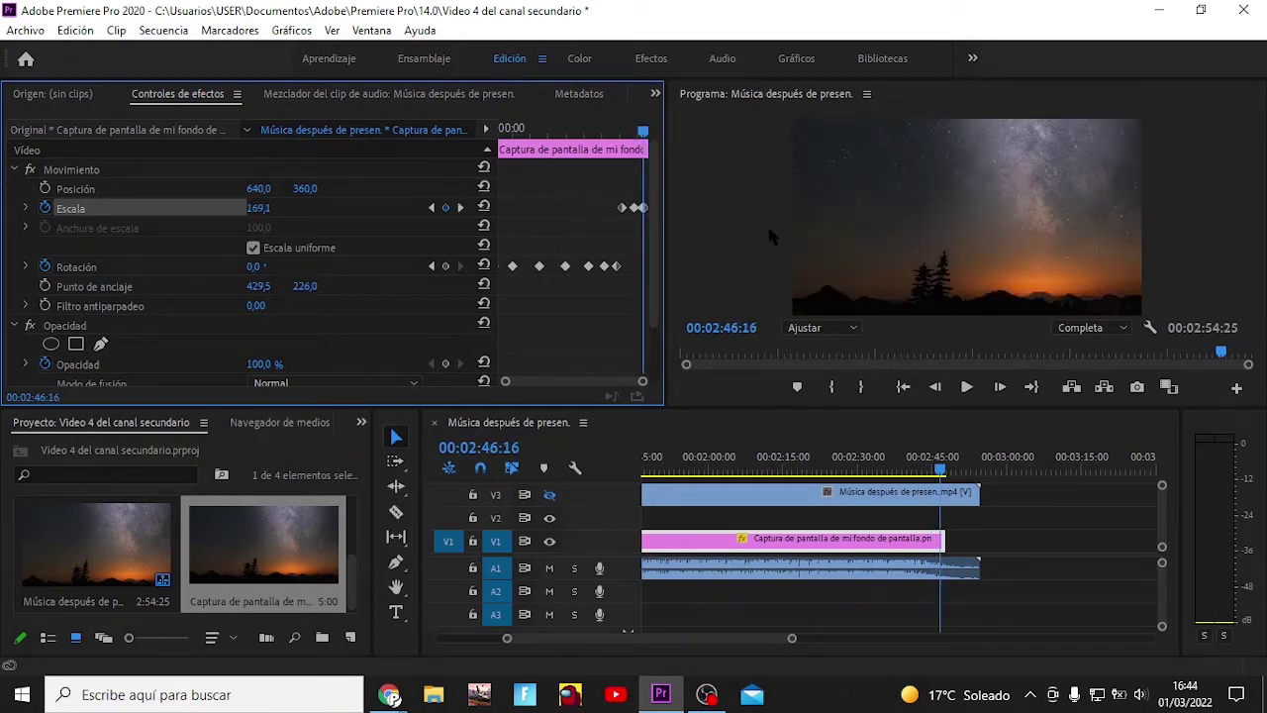
mouse_move(946, 479)
mouse_down()
mouse_move(752, 485)
mouse_move(528, 517)
mouse_up()
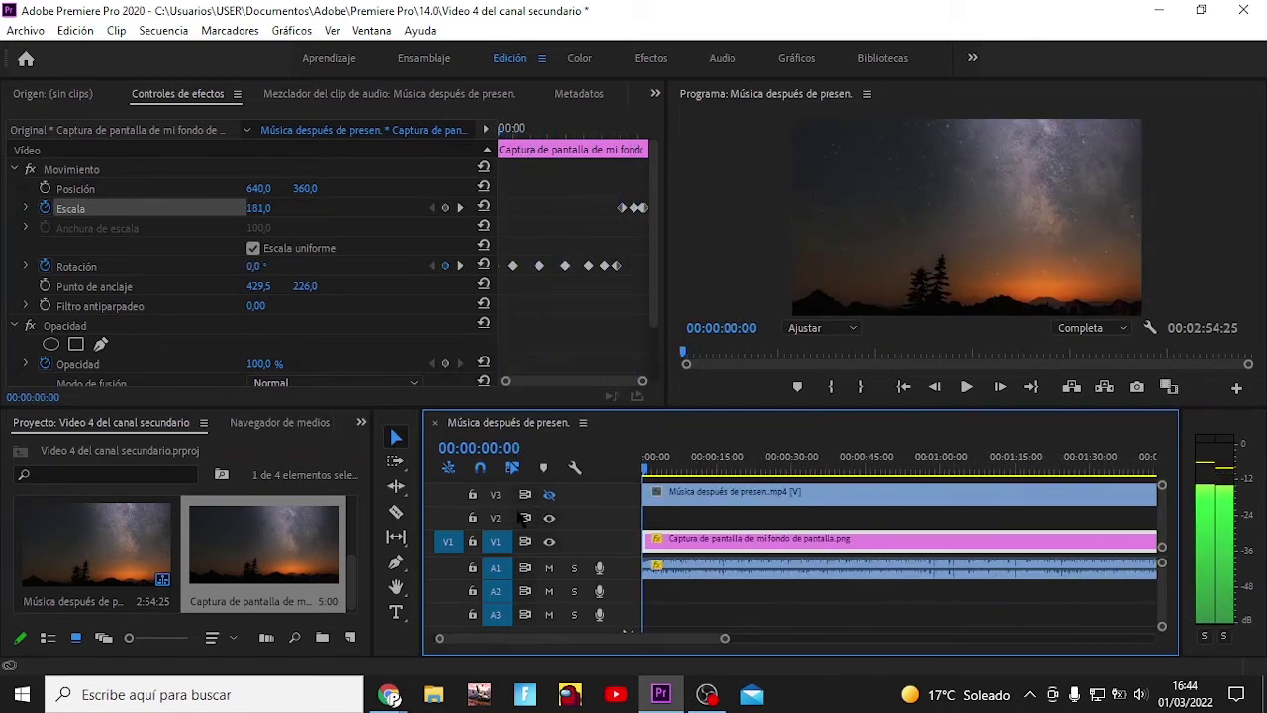
click(966, 387)
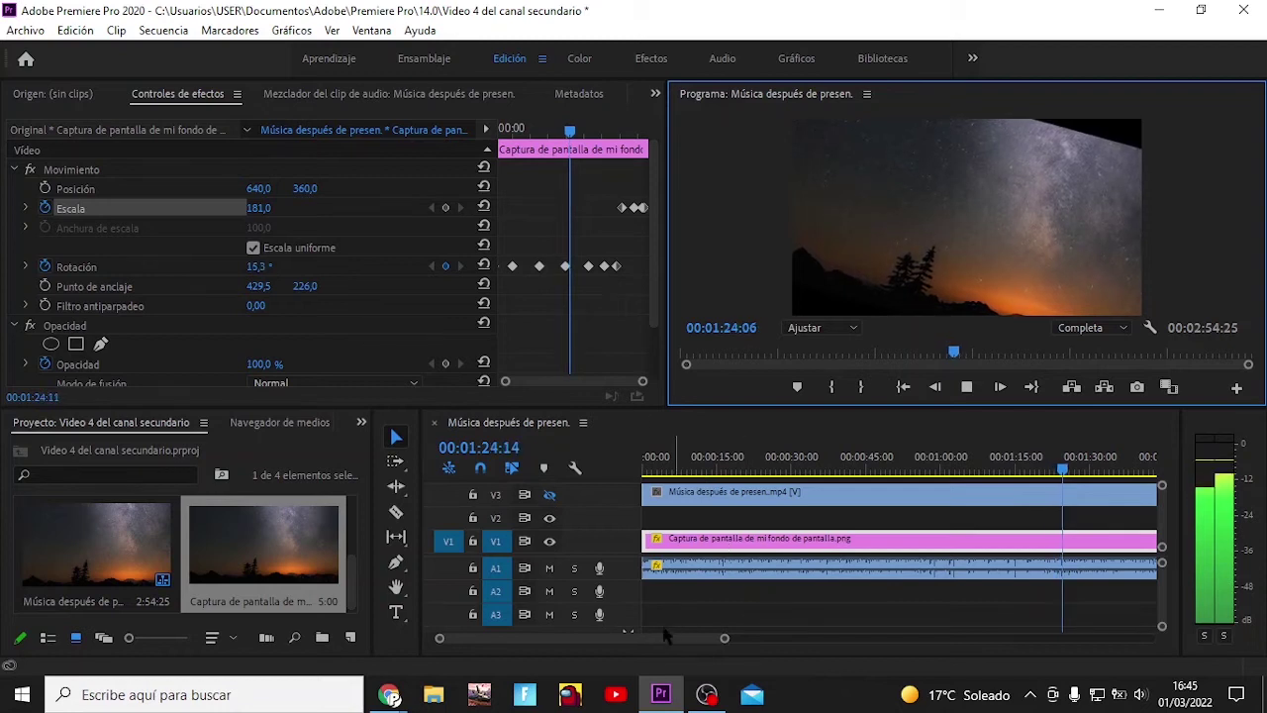
scroll(664, 645, down, 2)
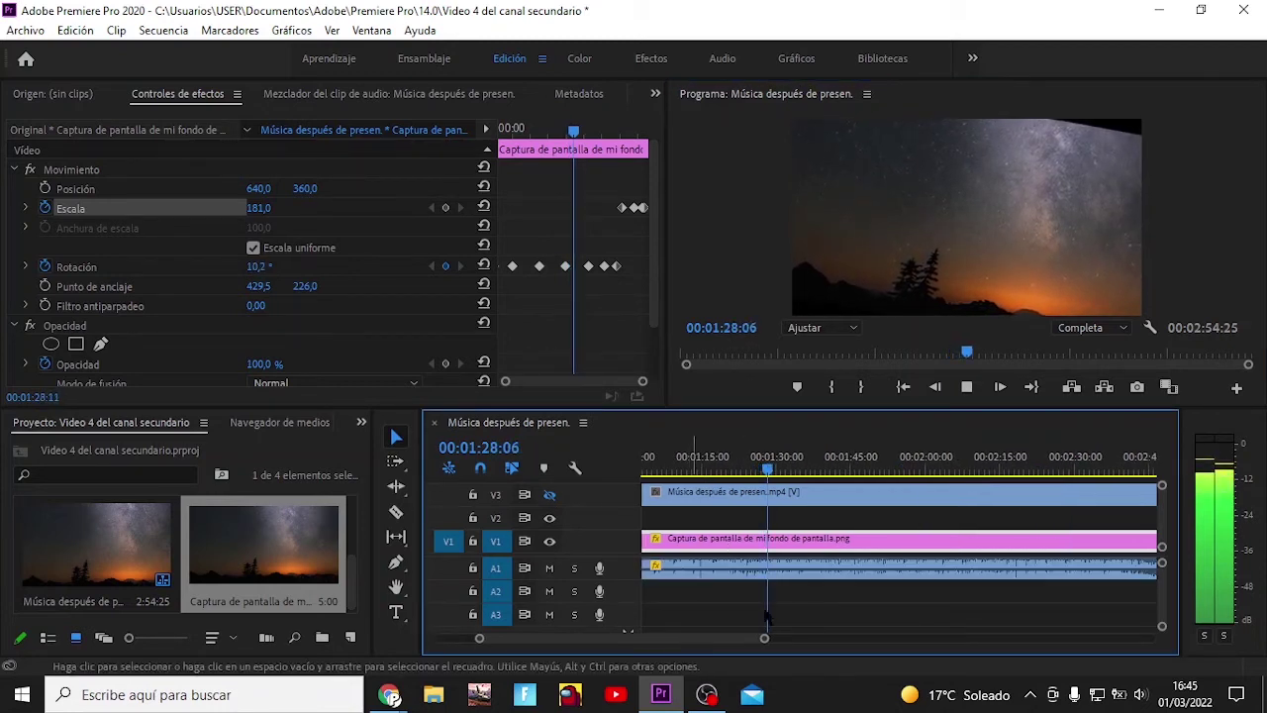
scroll(809, 562, down, 1)
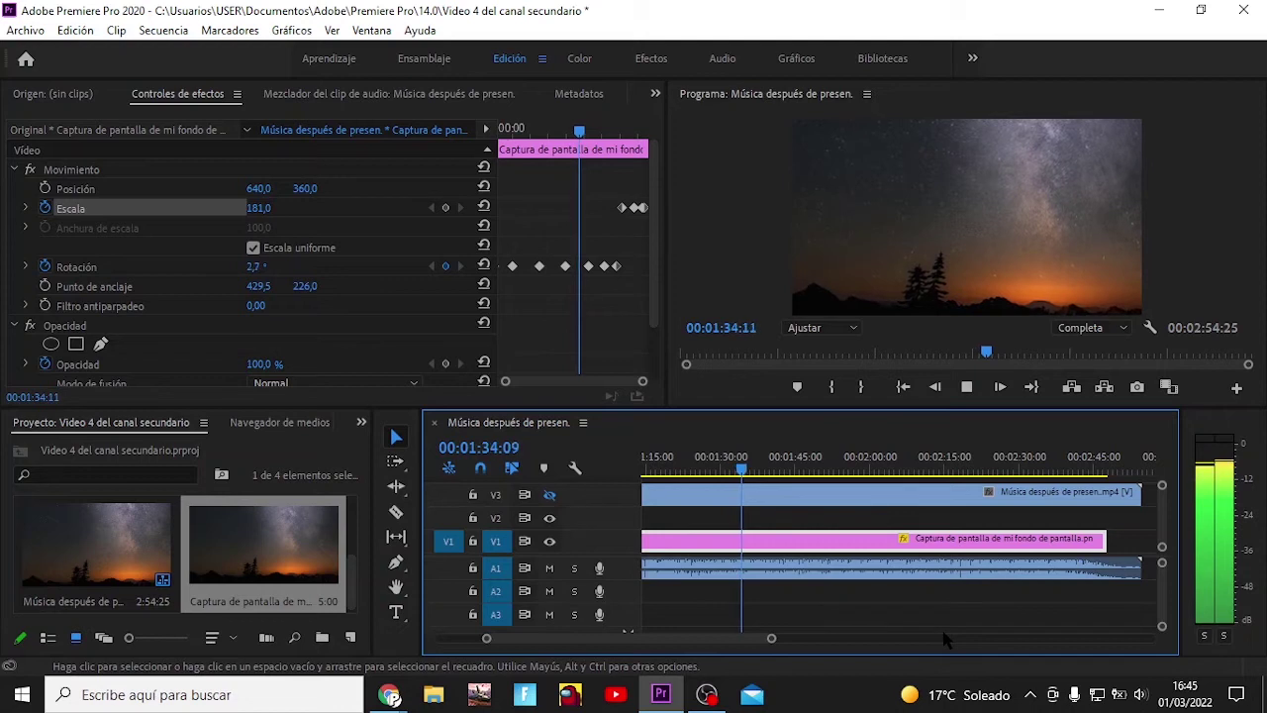
scroll(945, 642, down, 1)
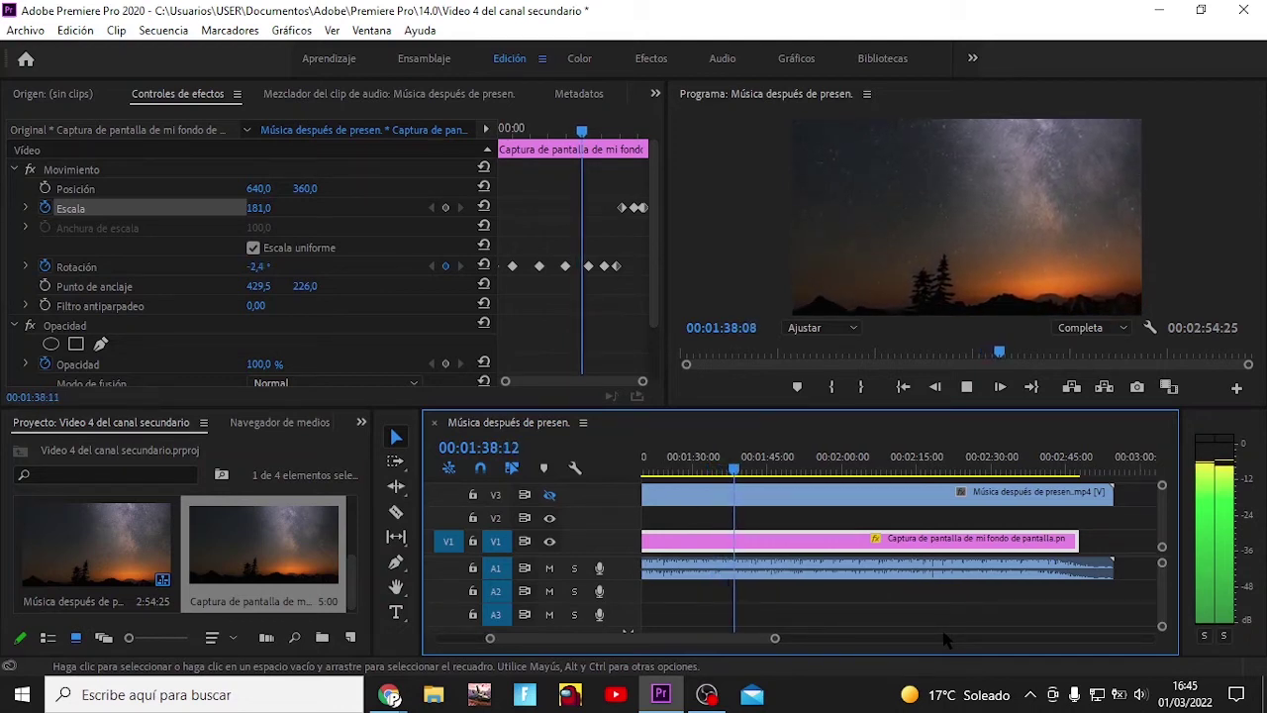
scroll(946, 642, up, 1)
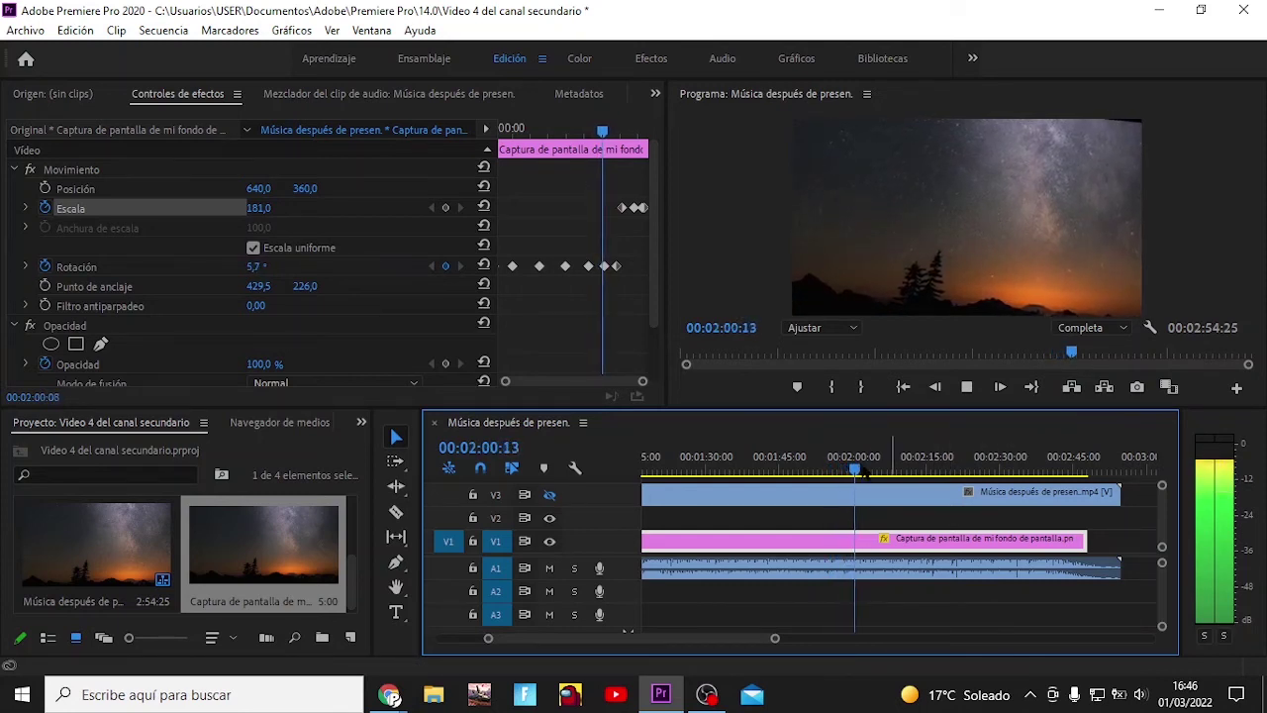
- Play the ending from about 2:15 and stop where the music ends at 02:50:01
mouse_move(897, 470)
mouse_down()
mouse_move(946, 469)
mouse_move(933, 469)
mouse_up()
click(967, 387)
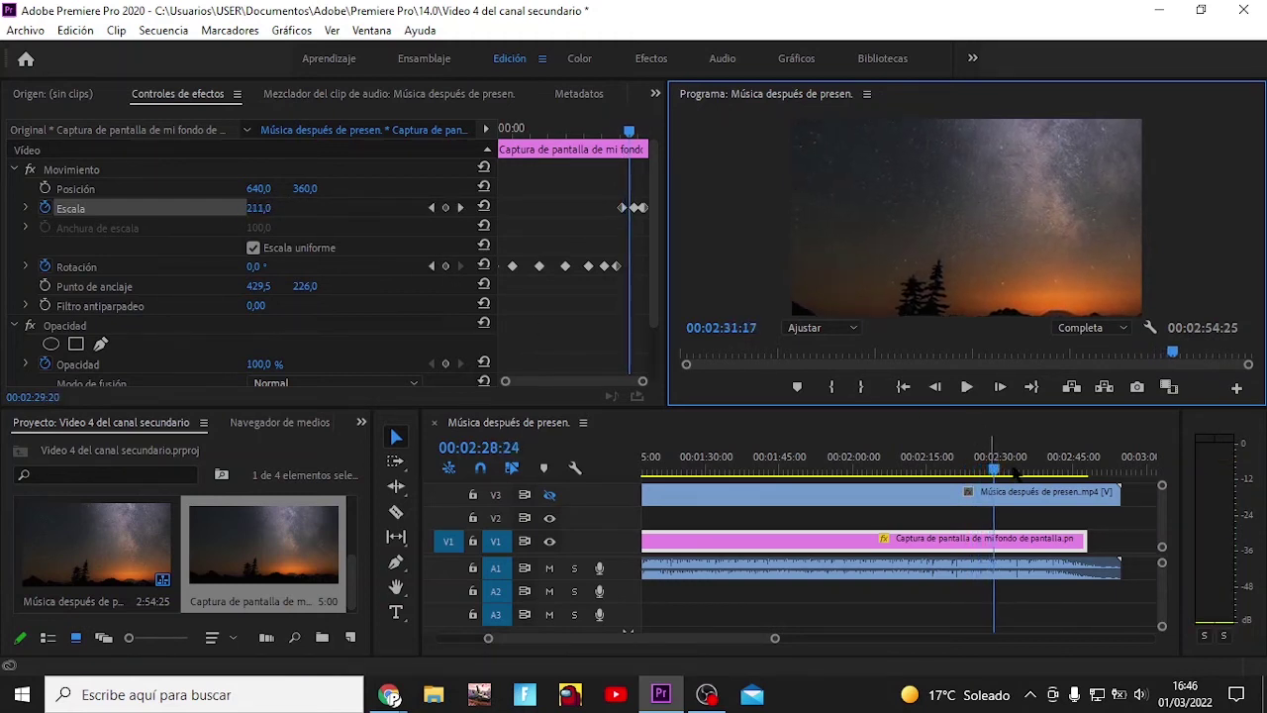
click(1012, 413)
key(space)
click(967, 388)
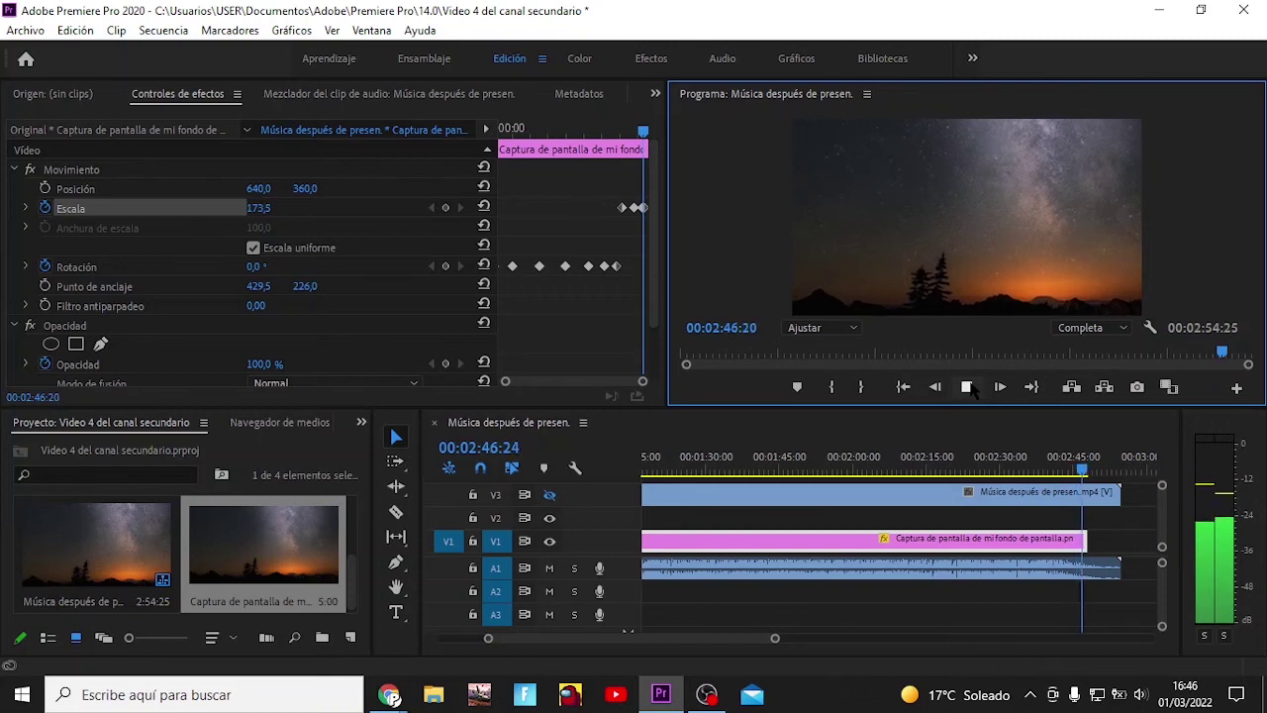
click(967, 387)
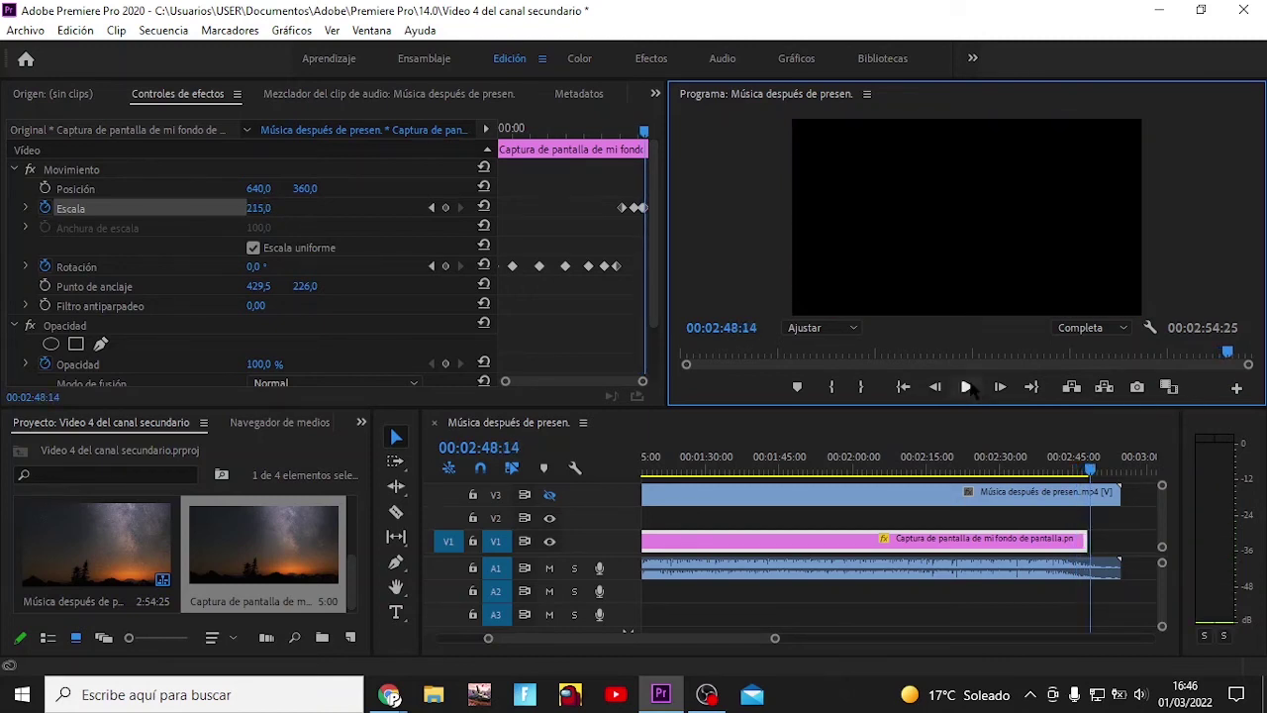
click(967, 387)
click(967, 387)
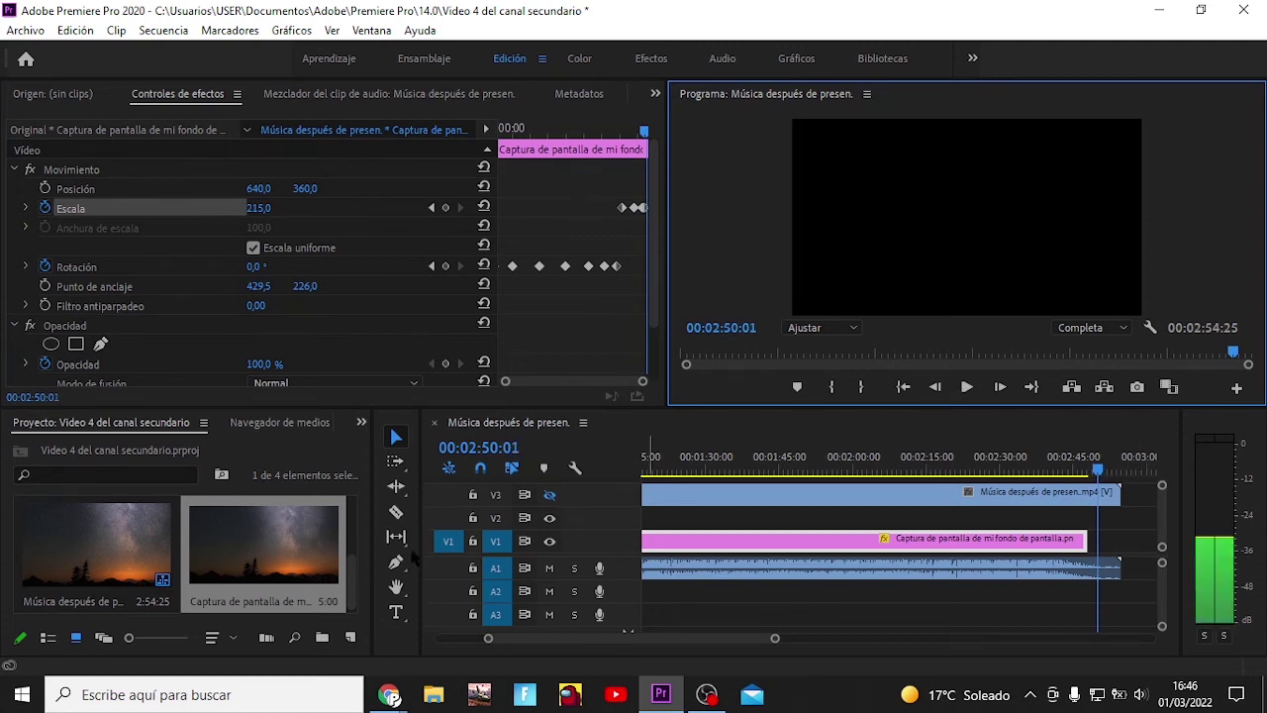
click(396, 512)
- Cut the clips at the music's end and replay the ending from about 02:43
click(1109, 572)
key(v)
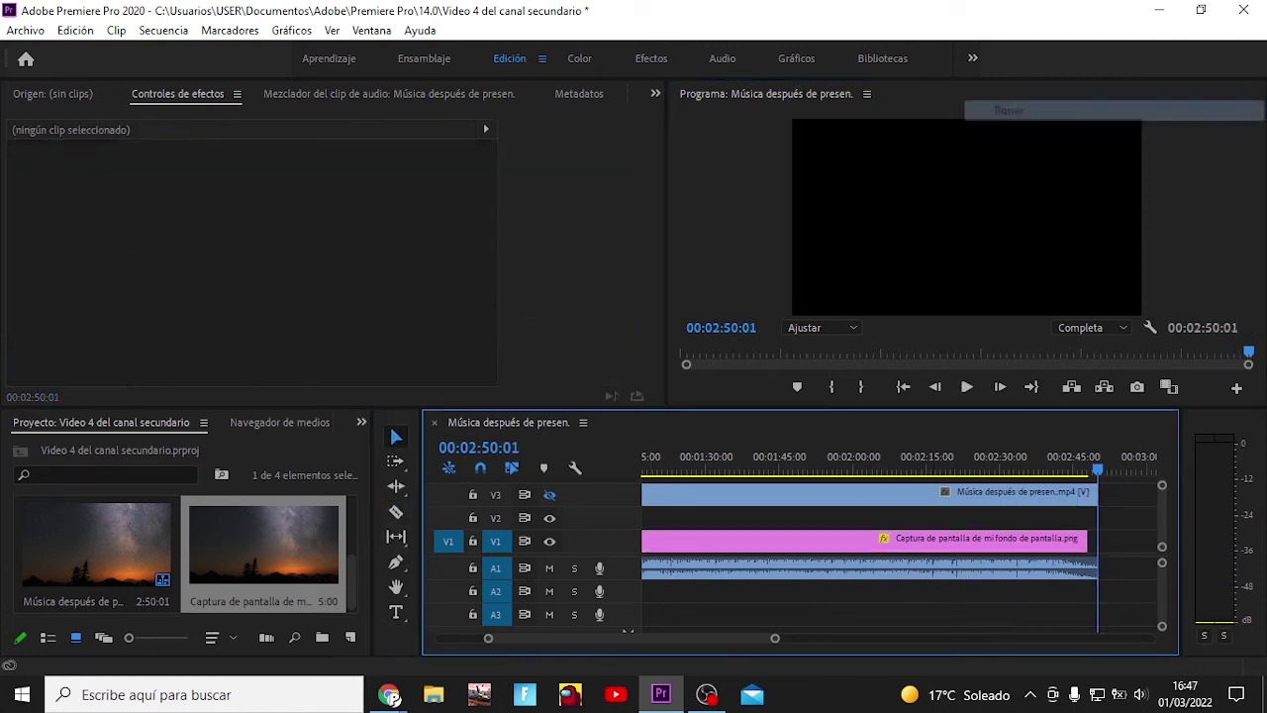
drag(1101, 471, 1065, 471)
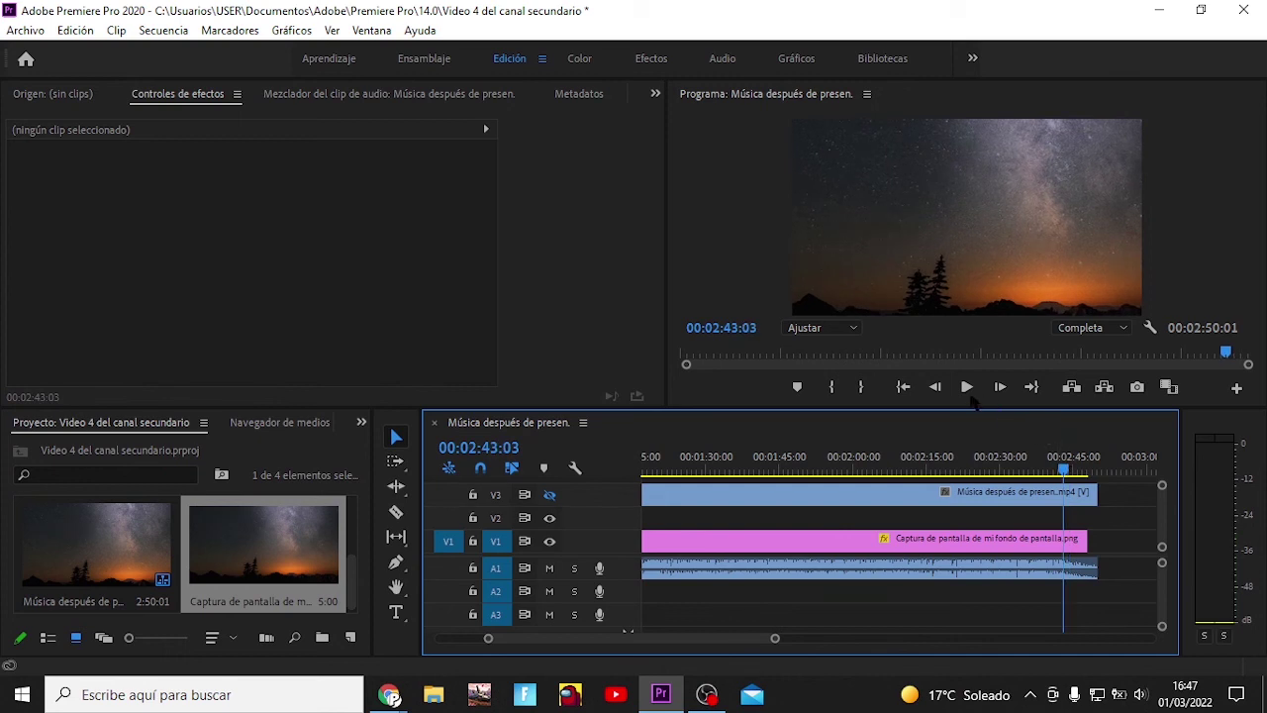
click(967, 387)
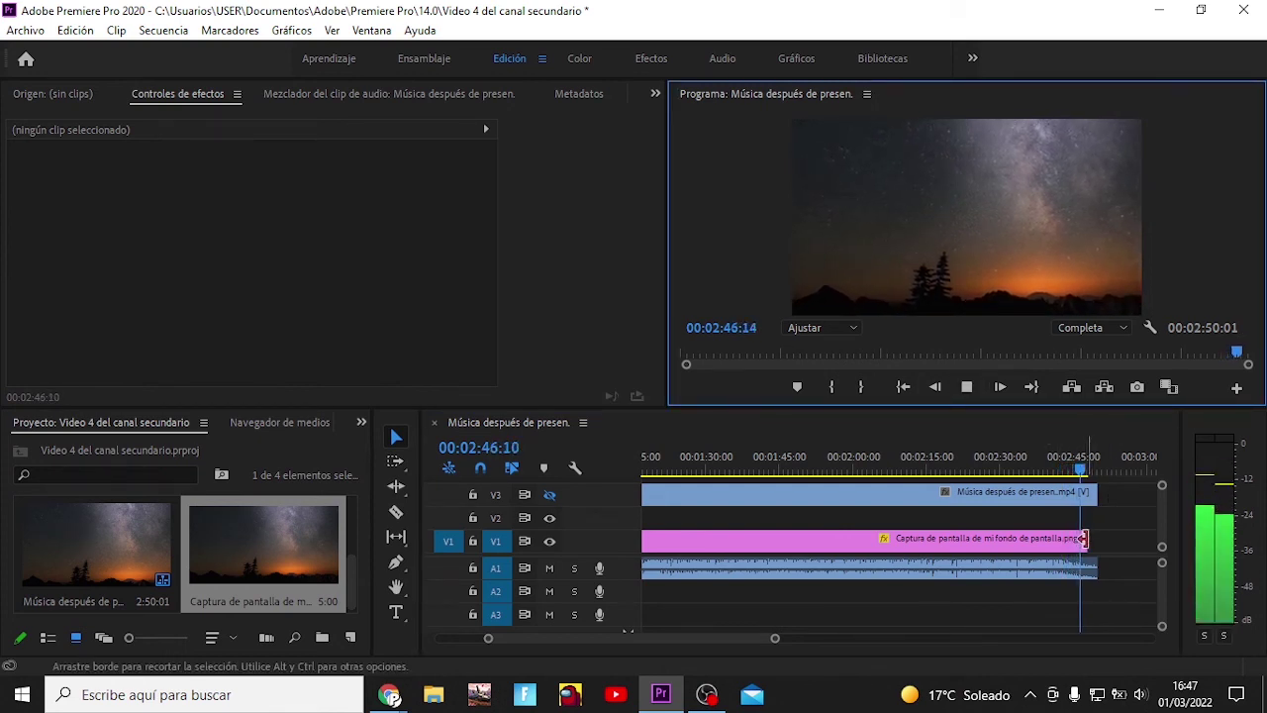
- Extend the starry-sky image clip to 02:50:01 and replay the ending from about 02:41
drag(1092, 539, 1082, 539)
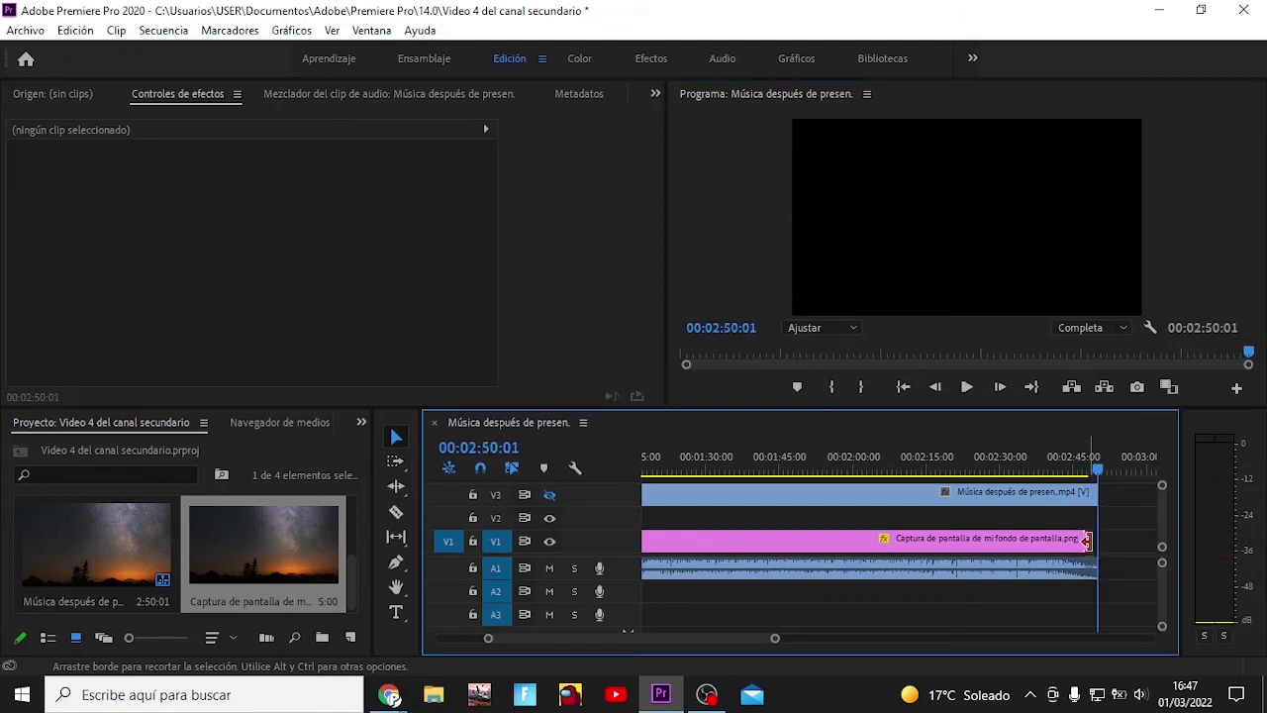
drag(1083, 540, 1096, 540)
drag(1097, 469, 1057, 469)
click(966, 388)
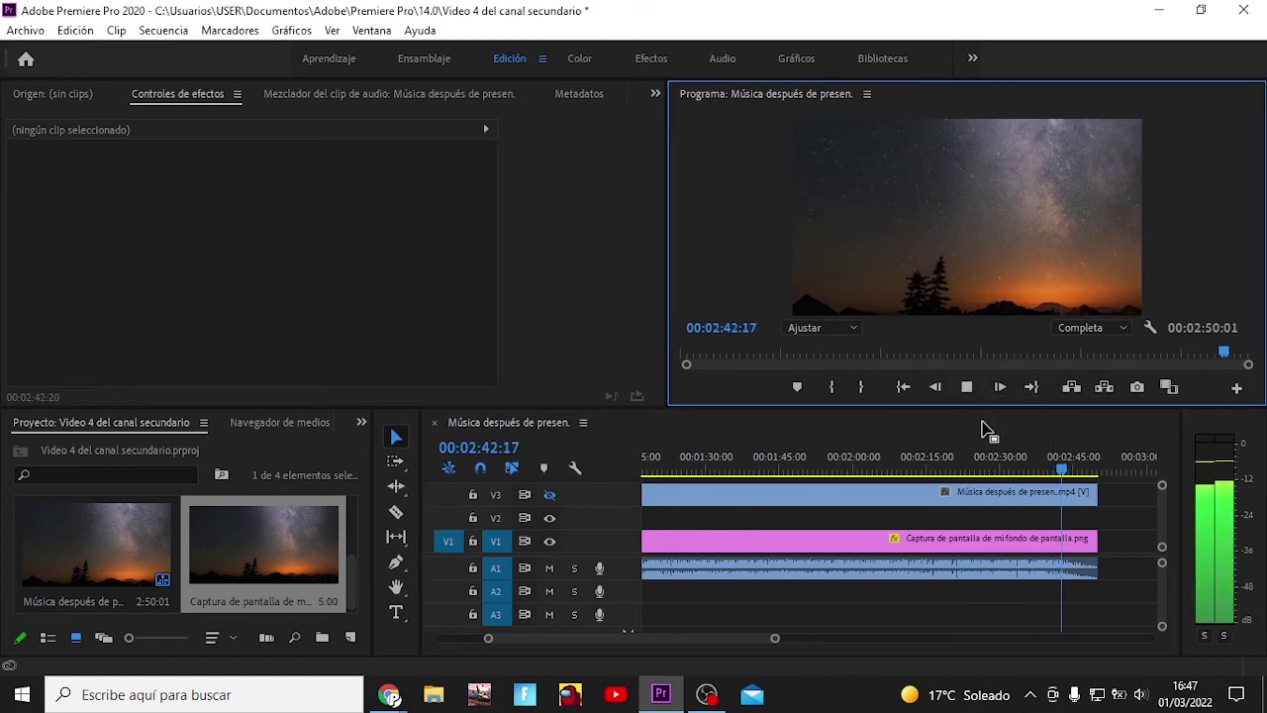